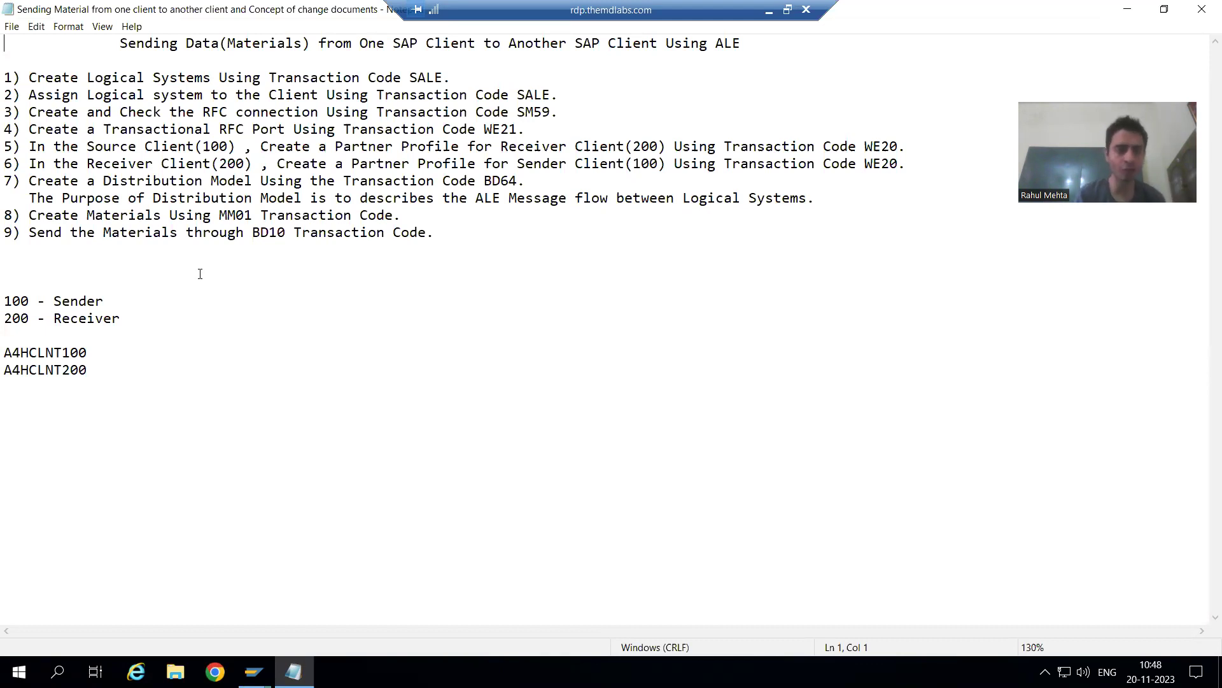
- Switch to SAP and look at the client 100 session with its system details, as well as the client 200 session
left_click(7, 80)
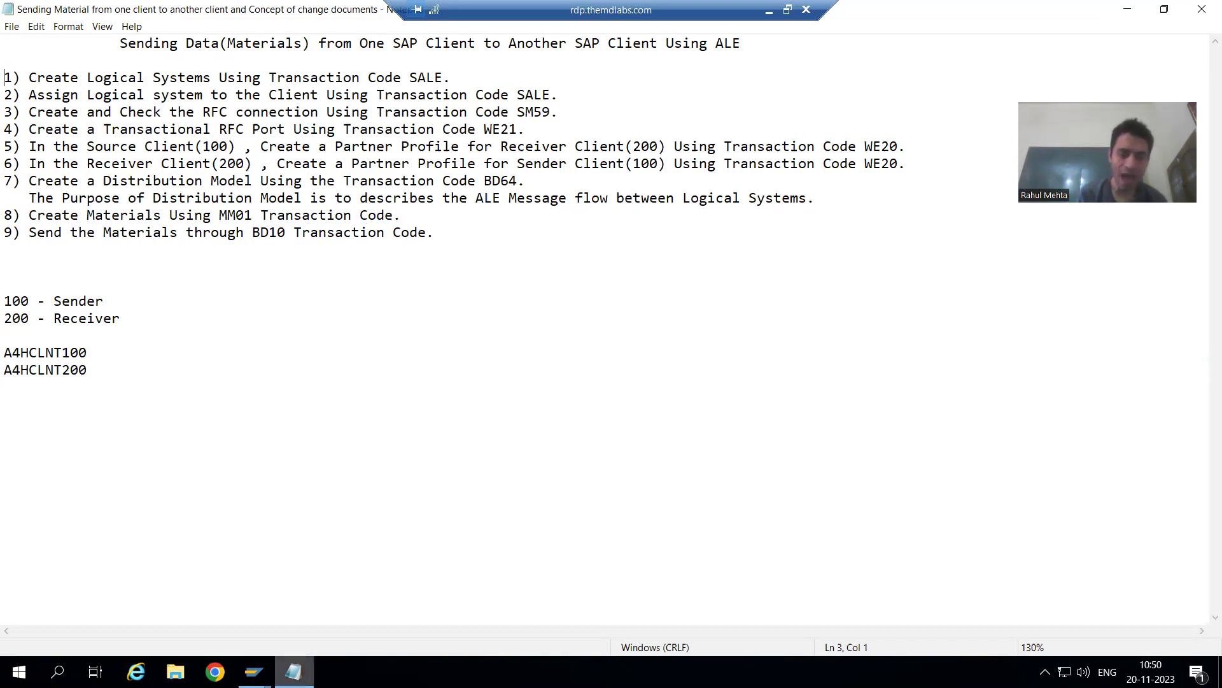
mouse_move(262, 662)
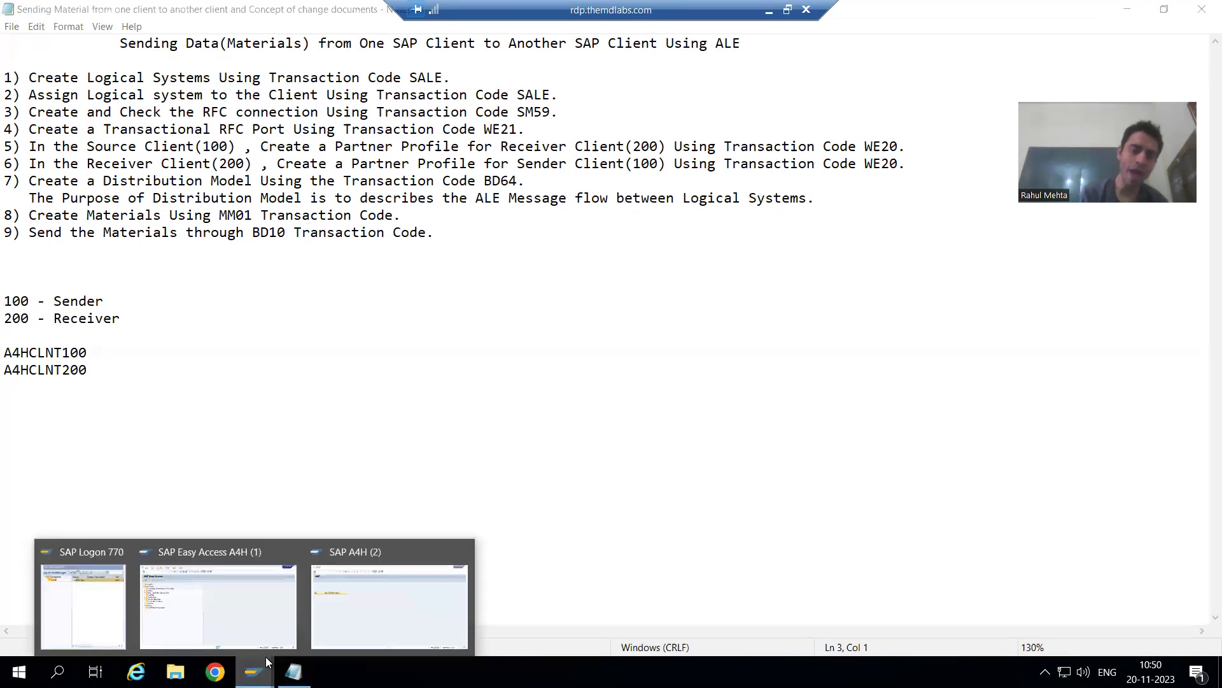
left_click(262, 610)
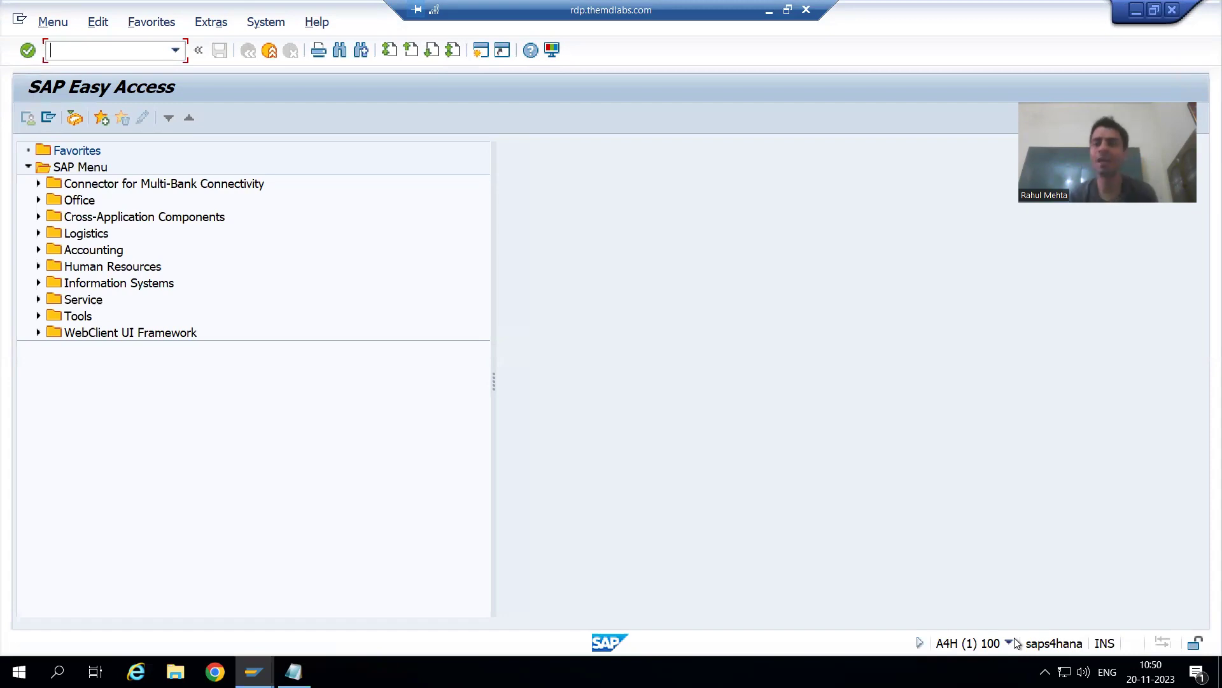
left_click(1009, 642)
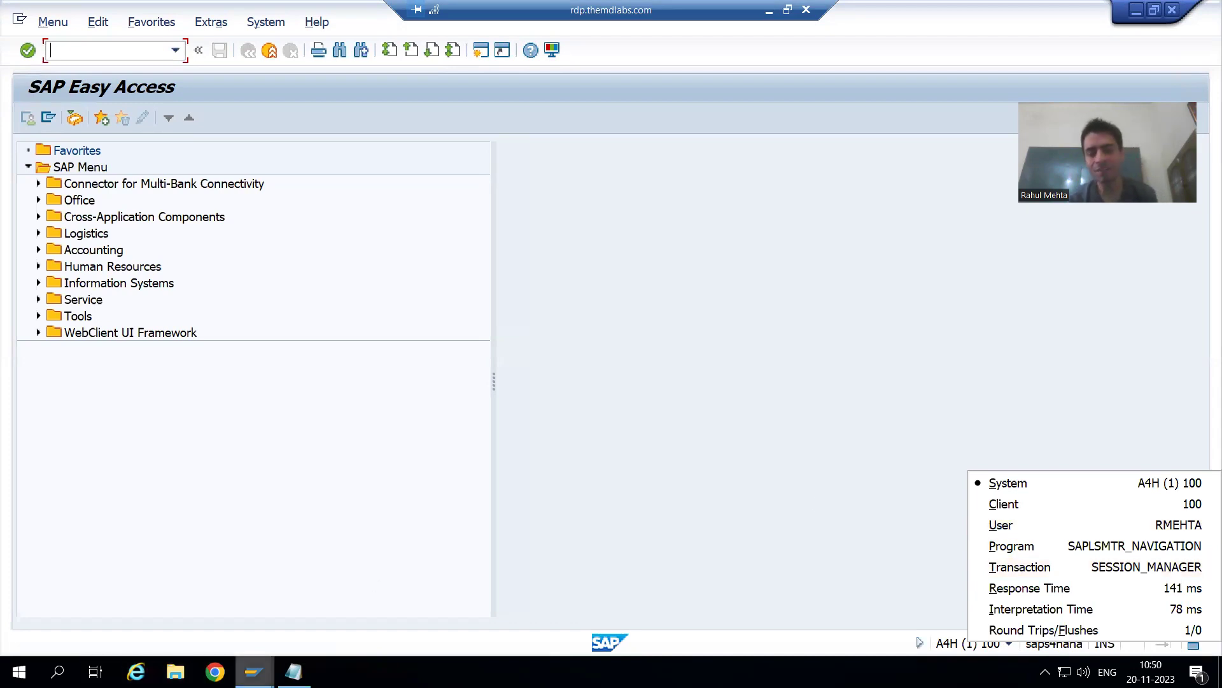
left_click(254, 671)
left_click(362, 621)
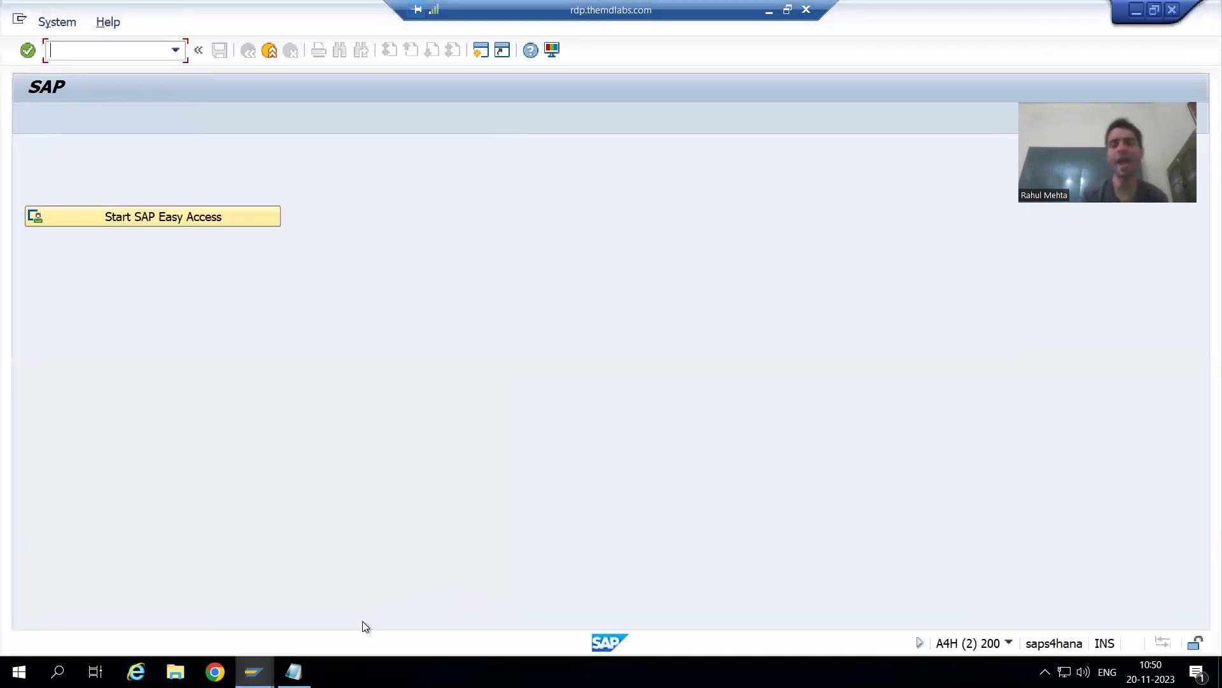
- In the client 100 session, start transaction MM01 and enter MATERIAL_200_1 as the material
left_click(254, 671)
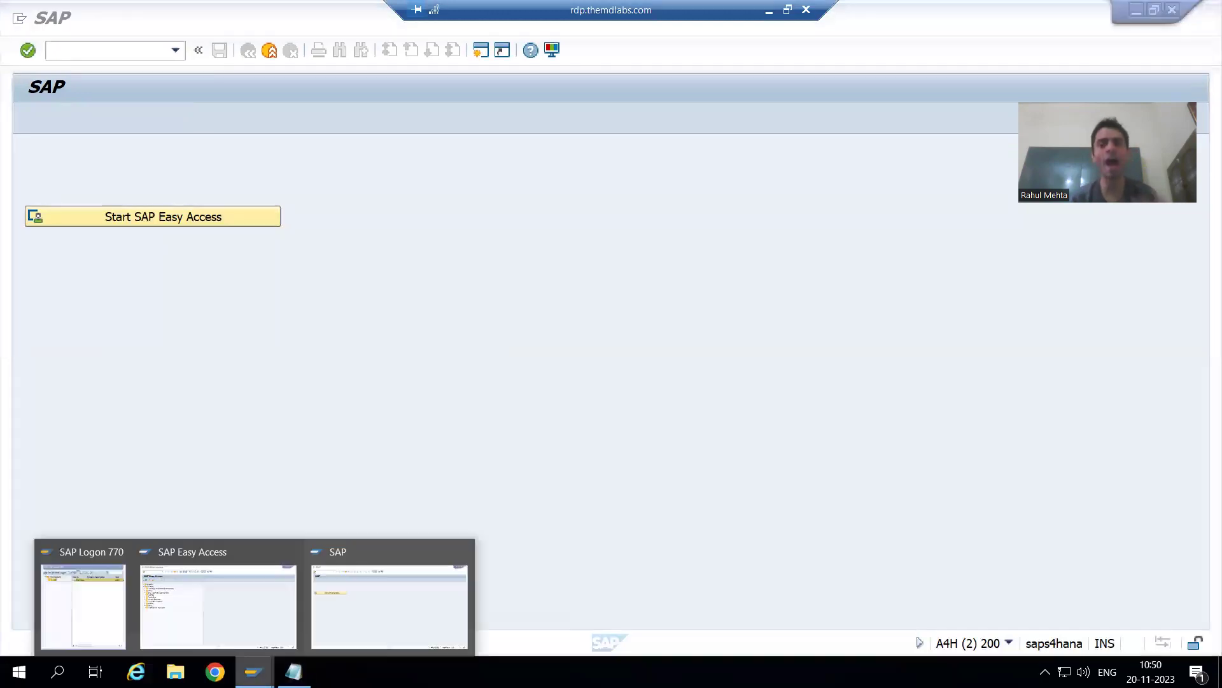
left_click(224, 599)
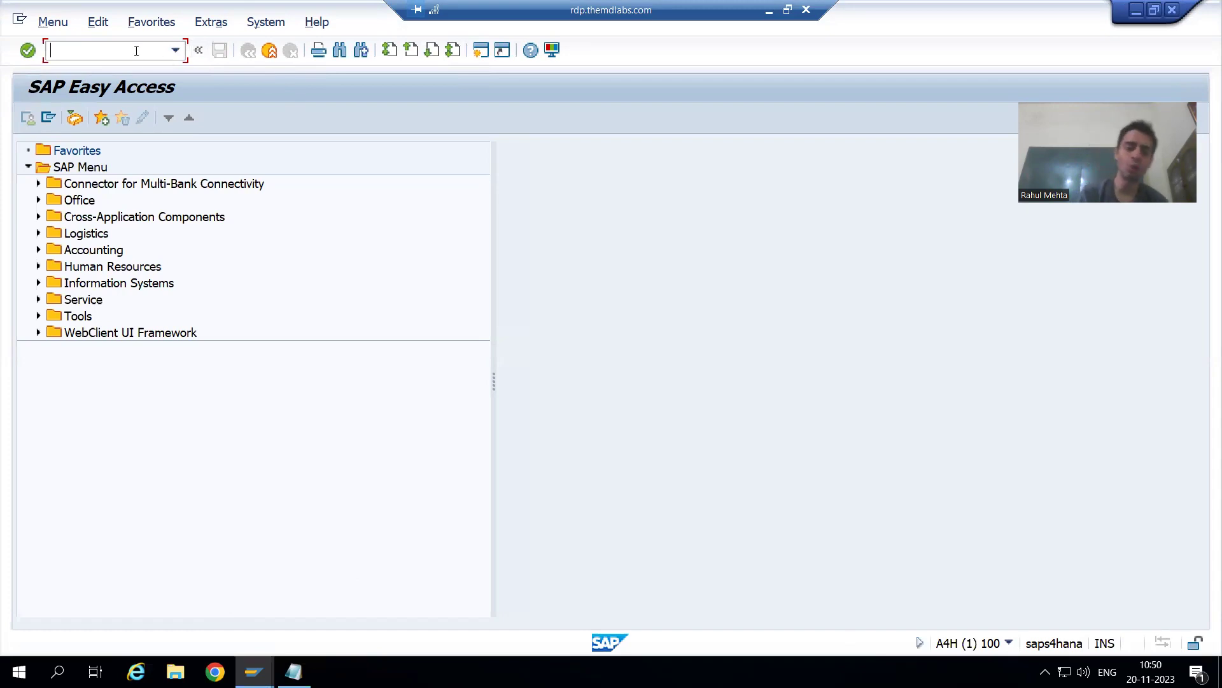
type("MM01")
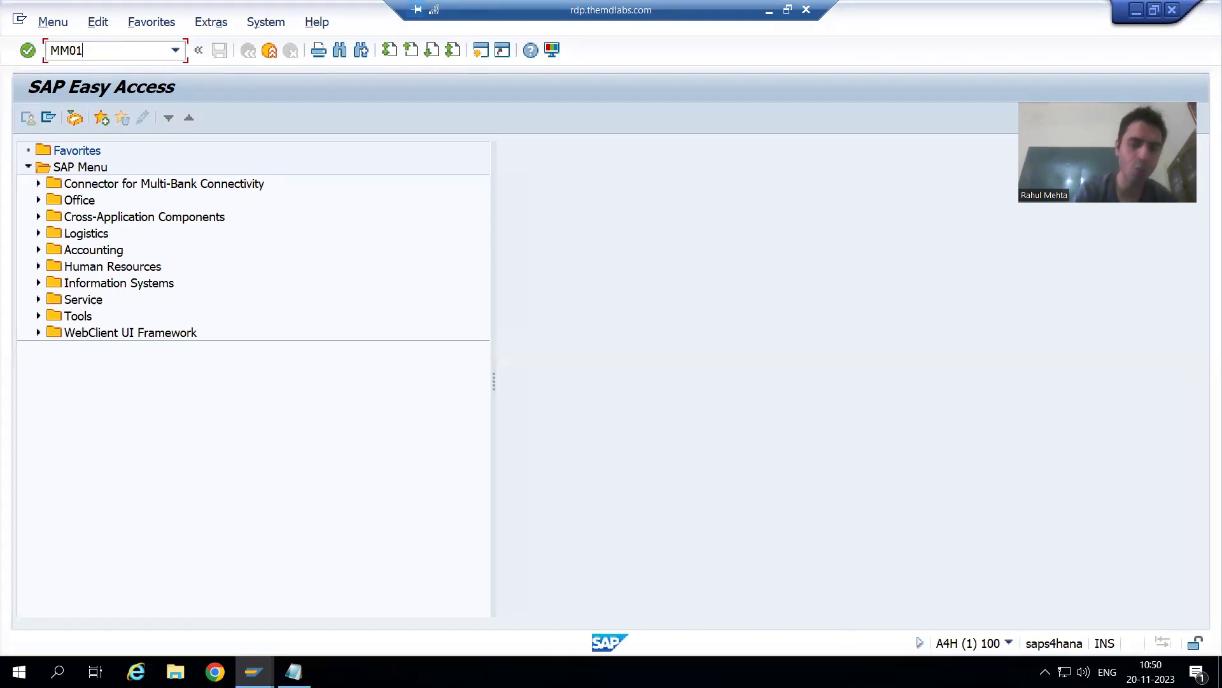
key("Return")
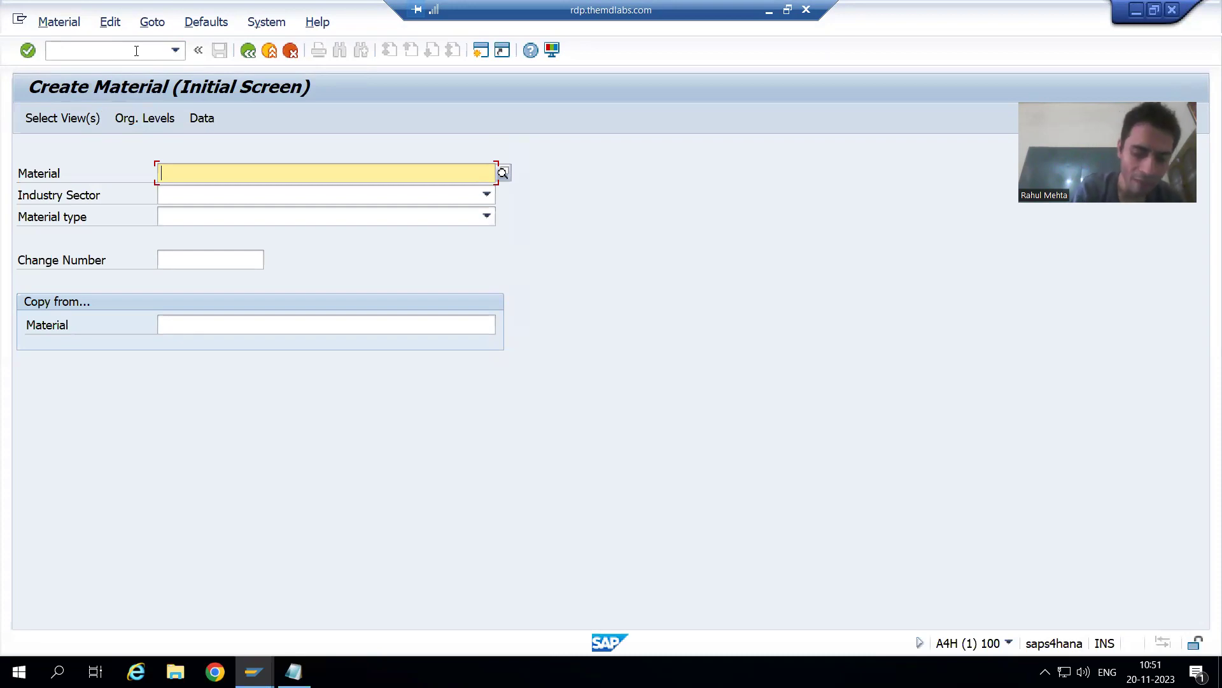
type("MATERIAL")
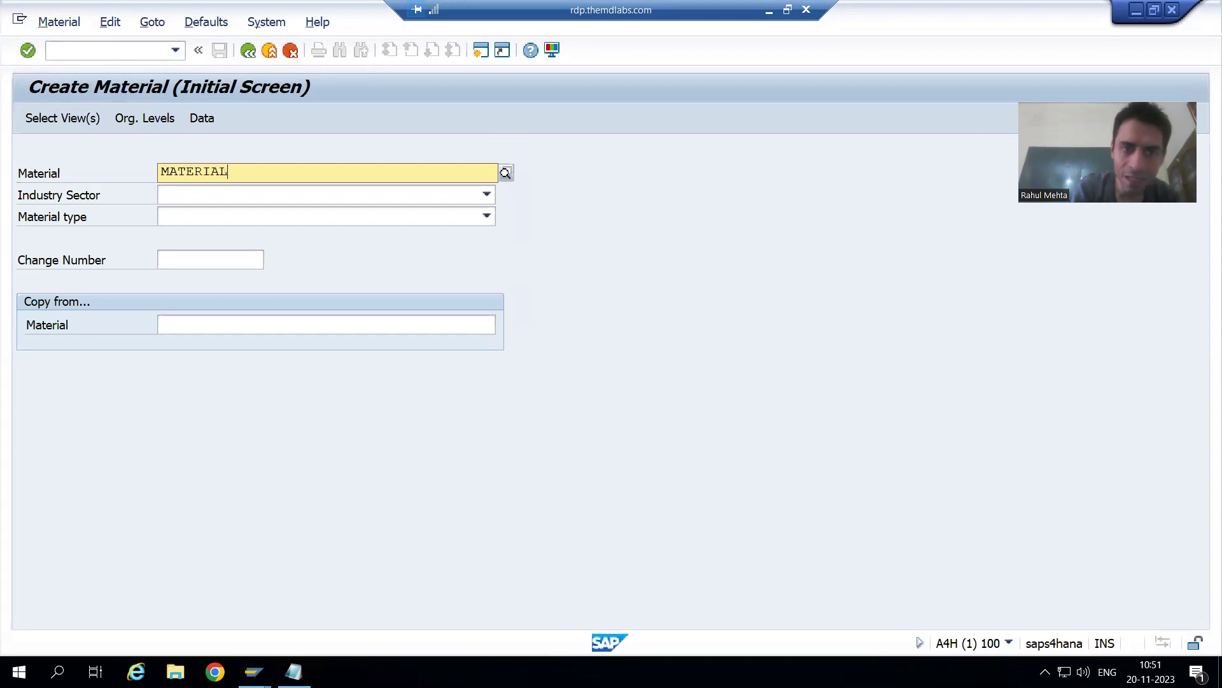
type("_")
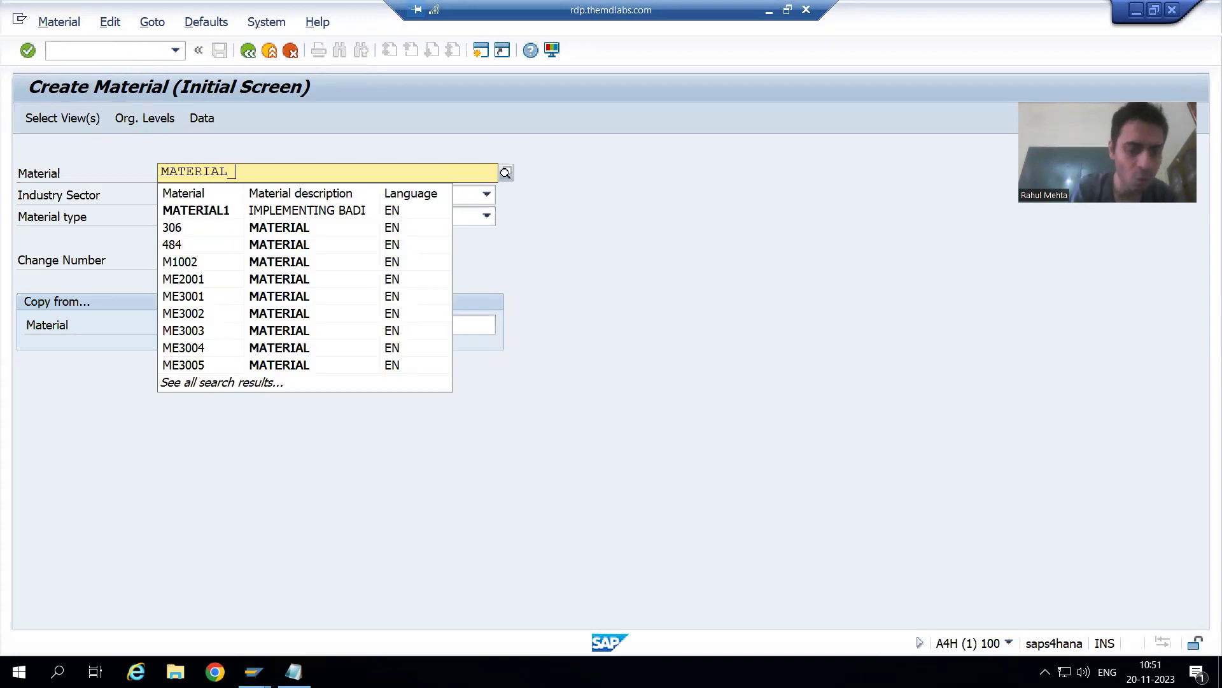
type("200")
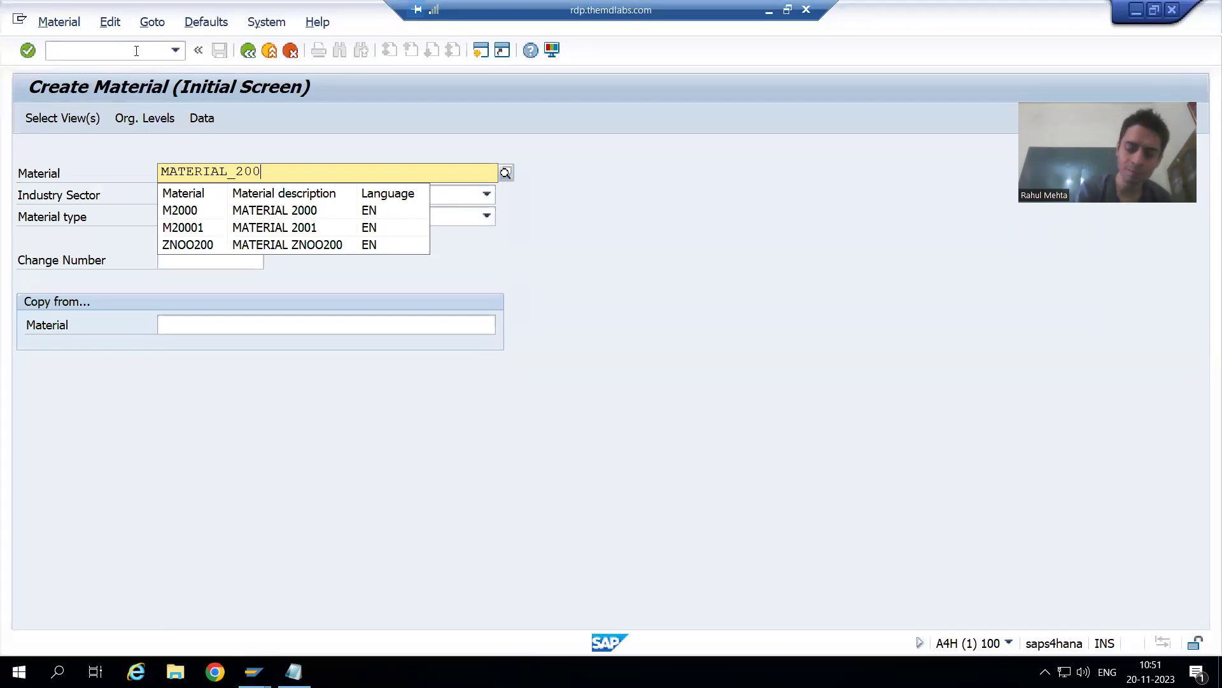
type("_1")
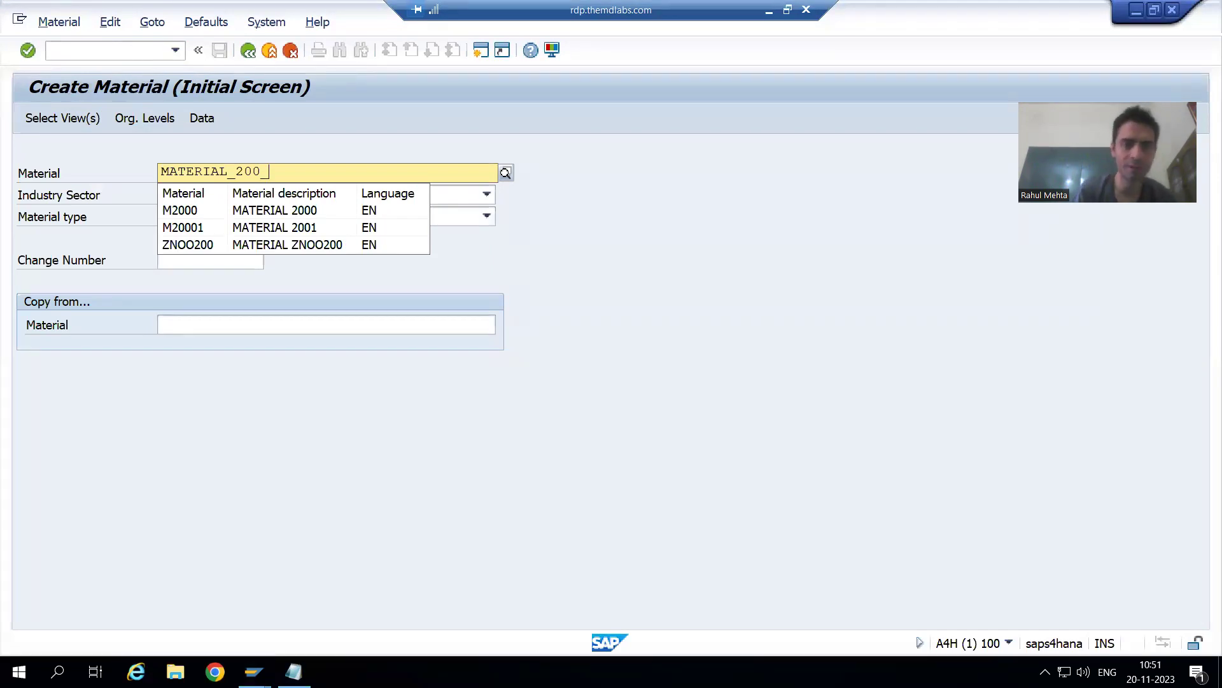
left_click(289, 465)
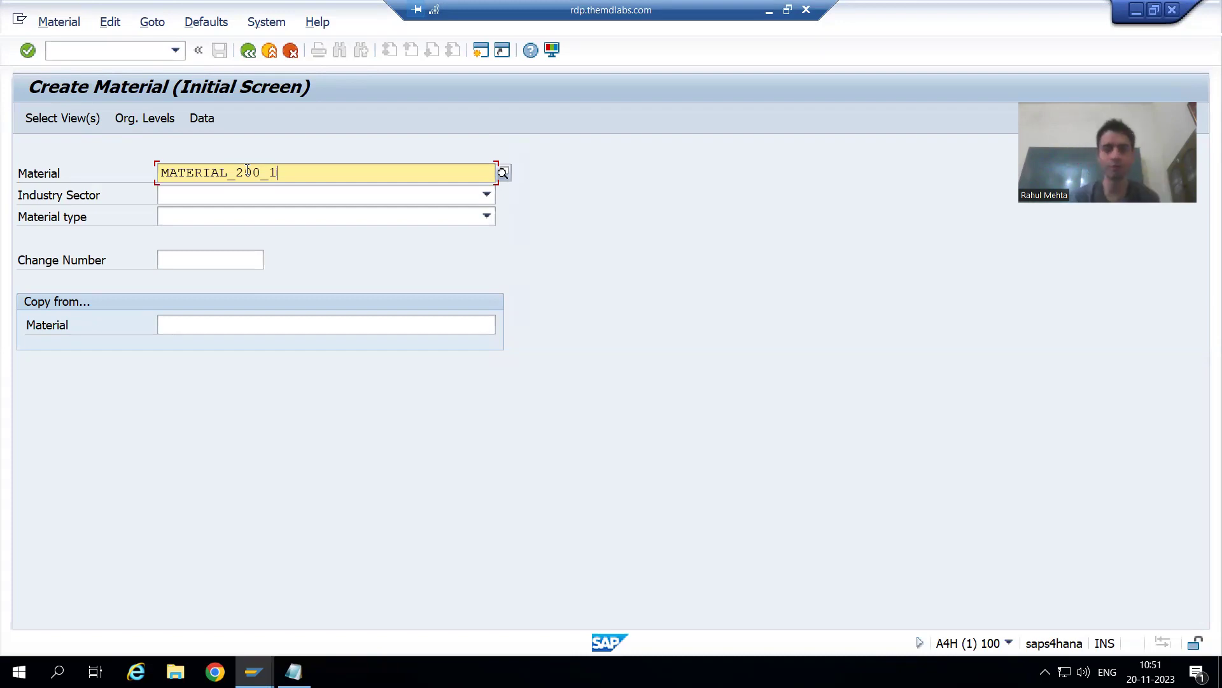
- Set the industry sector to Pharmaceuticals and the material type to Additionals, and open the Basic Data 1 view
left_click(243, 194)
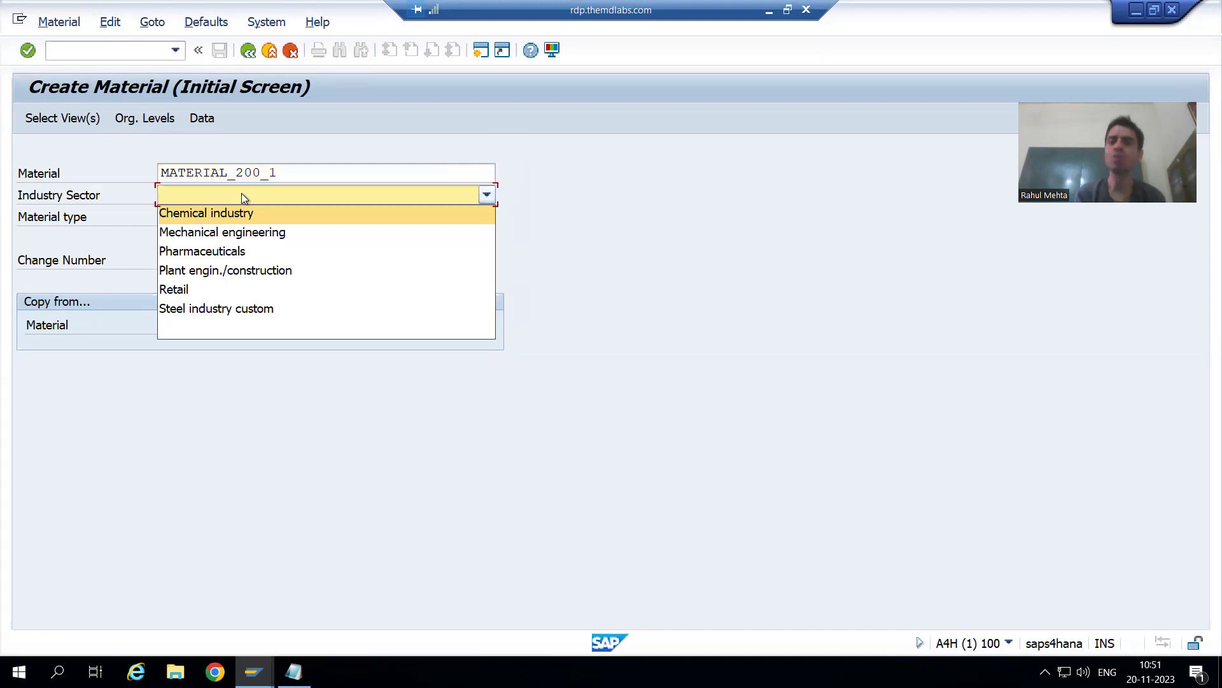
left_click(203, 252)
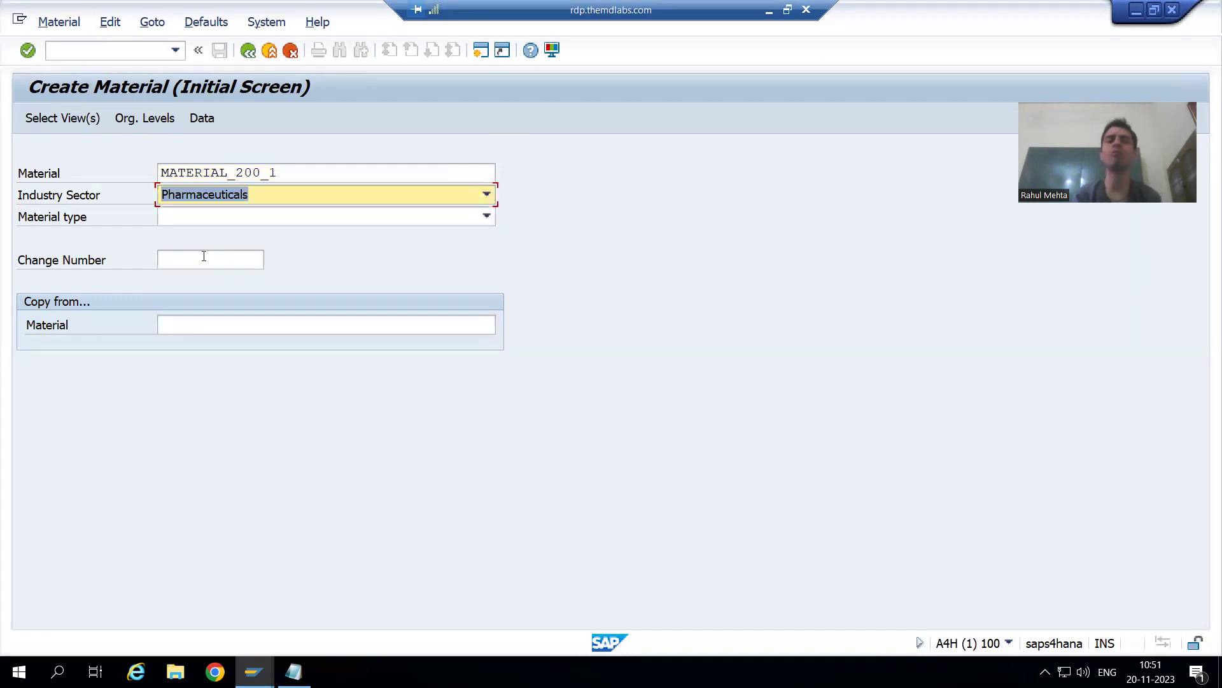
left_click(197, 216)
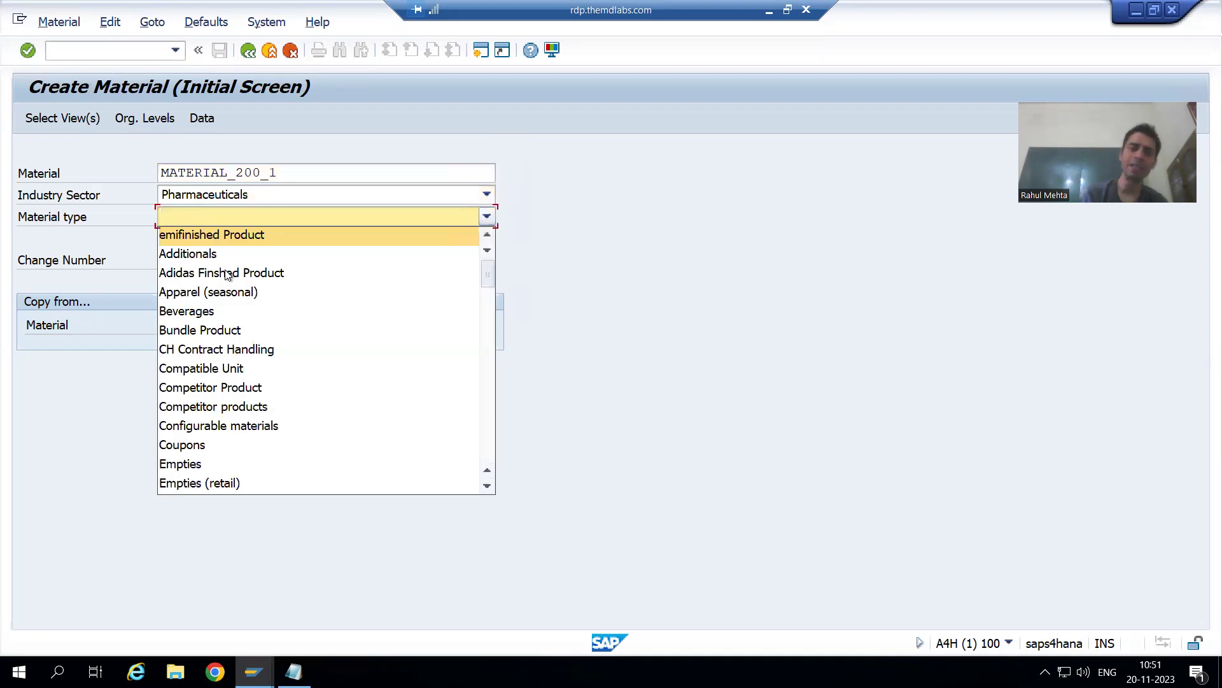
left_click(209, 253)
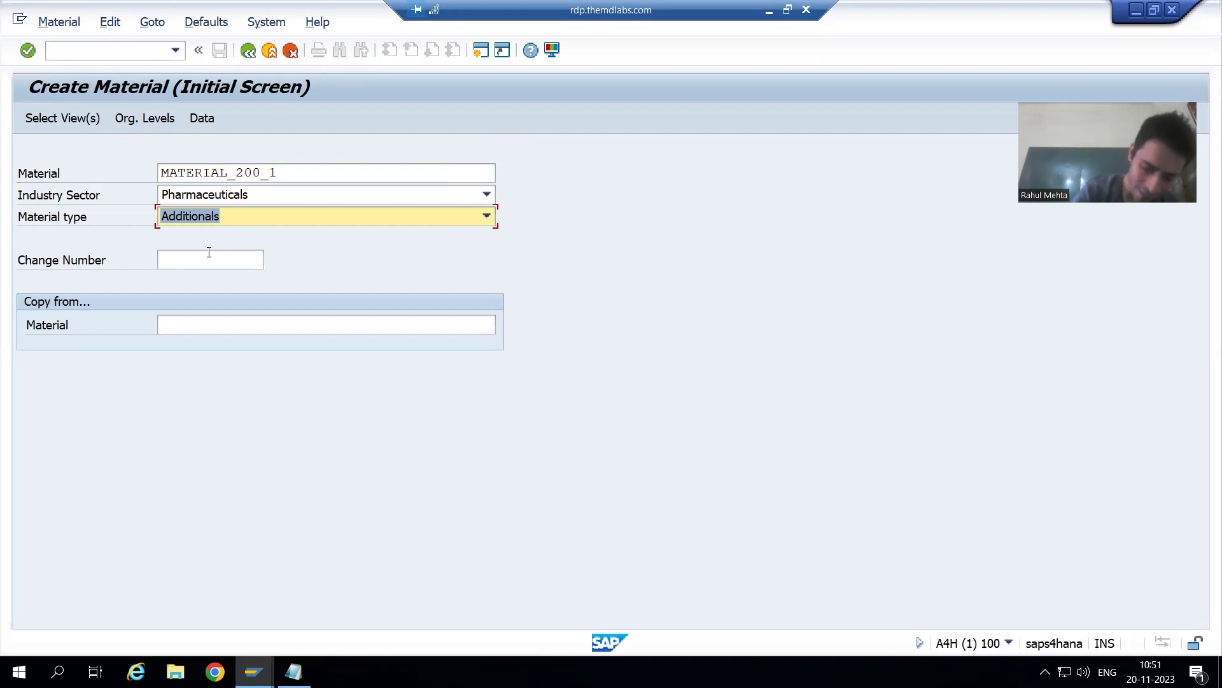
key("Return")
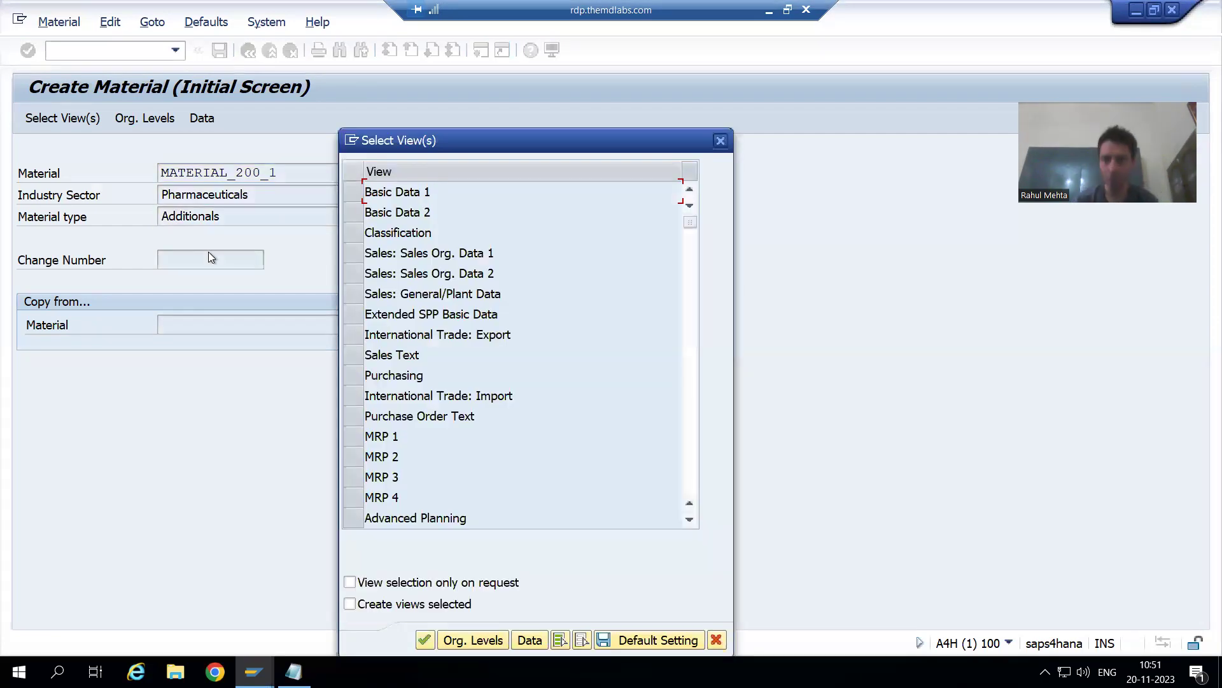
left_click(353, 193)
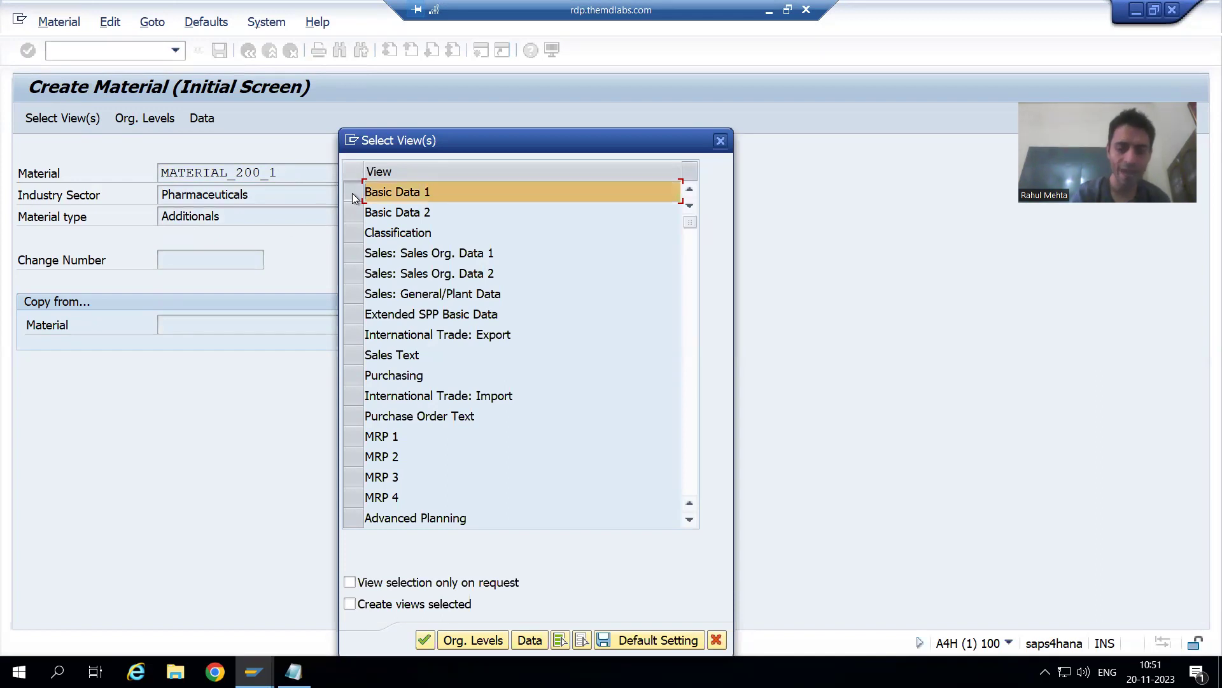
key("Return")
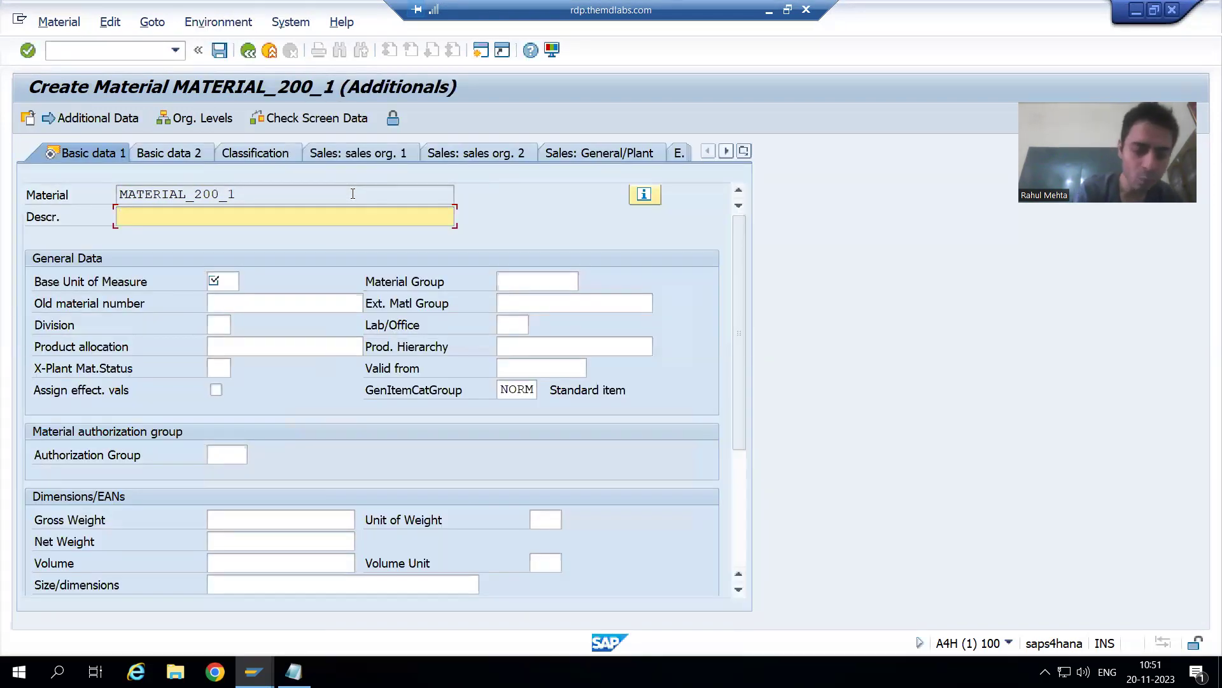
- Enter the material description "Material Which needs to send to clnt 200"
type("Material")
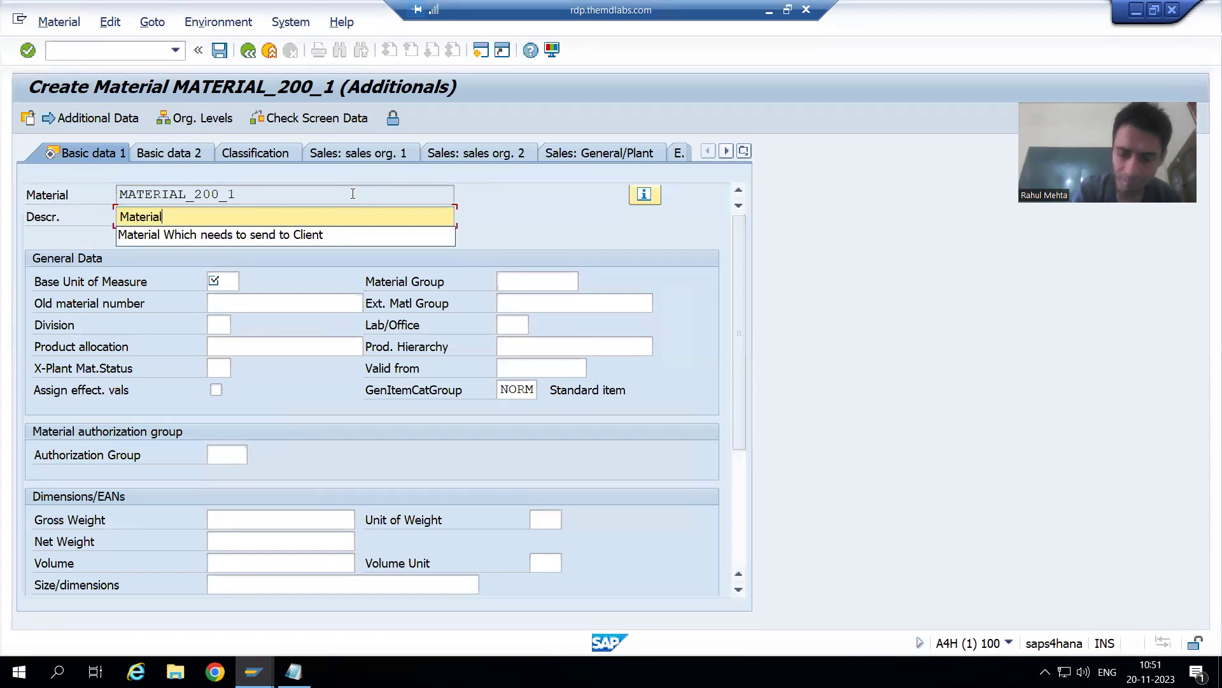
key("Down")
key("Return")
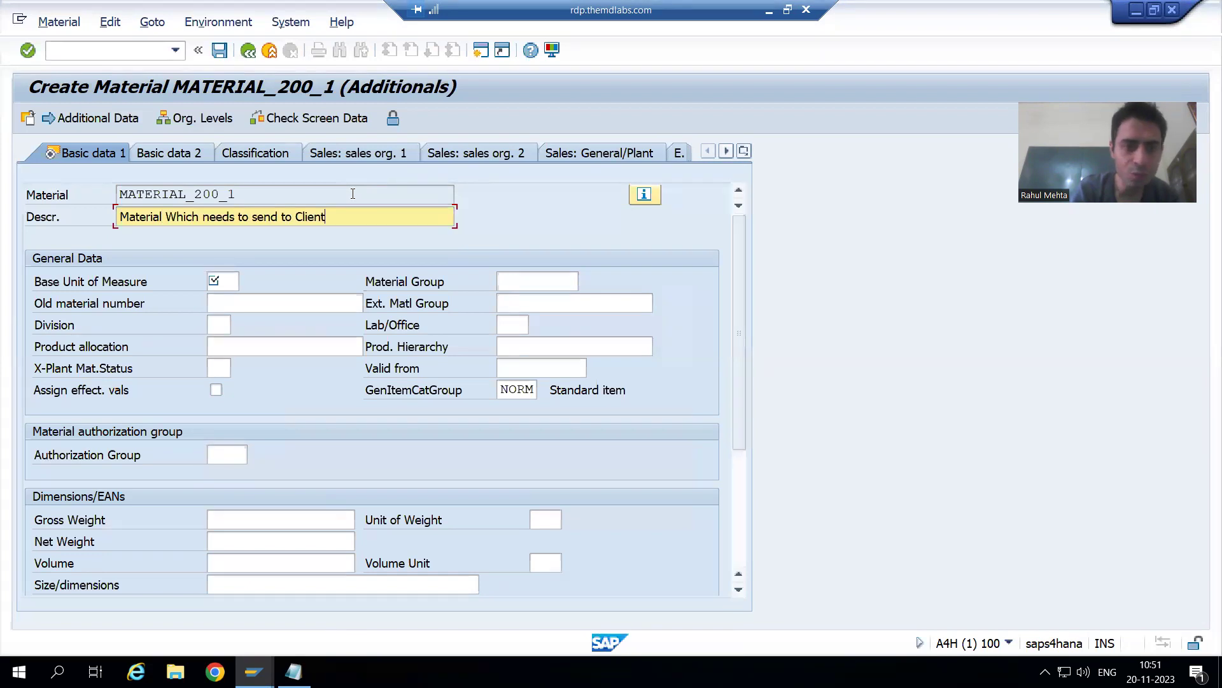
key("BackSpace")
key("BackSpace")
key("BackSpace")
key("BackSpace")
key("BackSpace")
key("BackSpace")
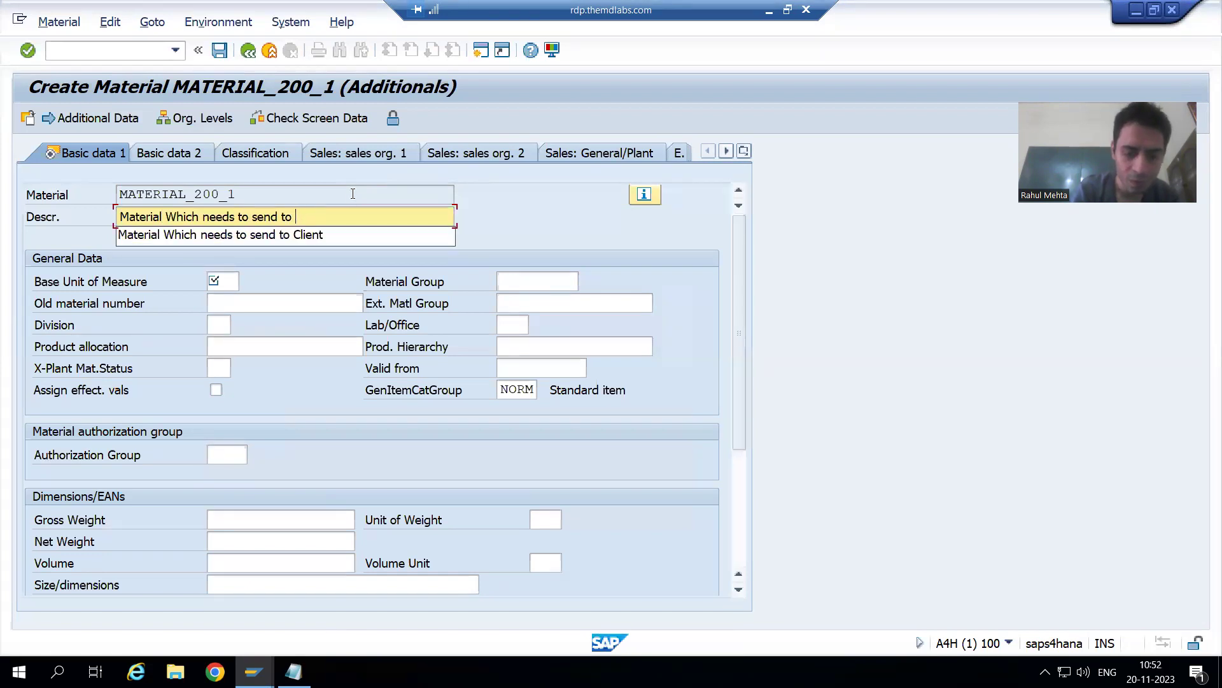
type("clnt 200")
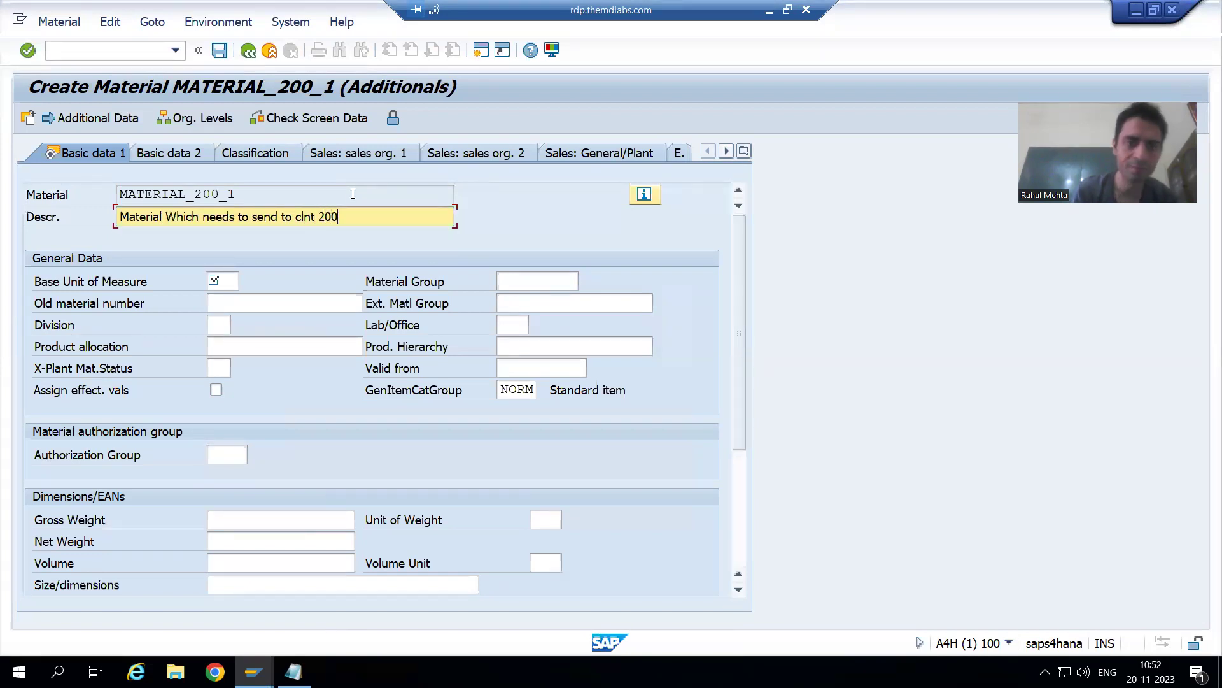
- Set the base unit of measure to EA and save the material
left_click(219, 282)
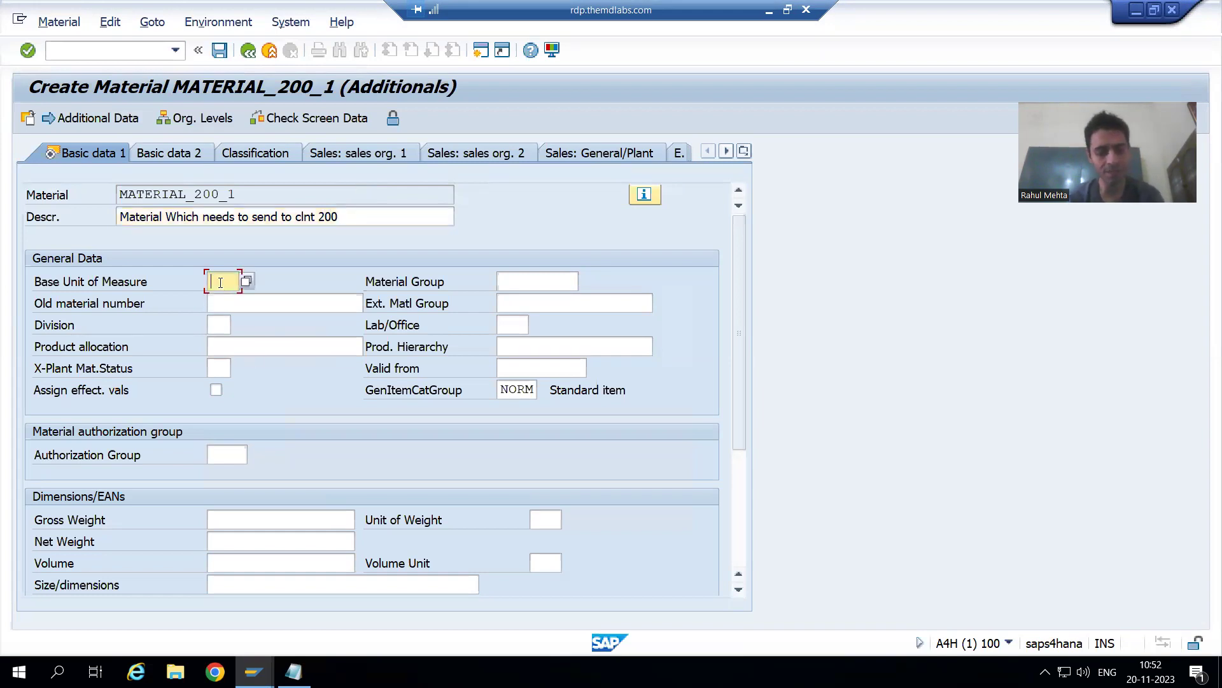
type("EA")
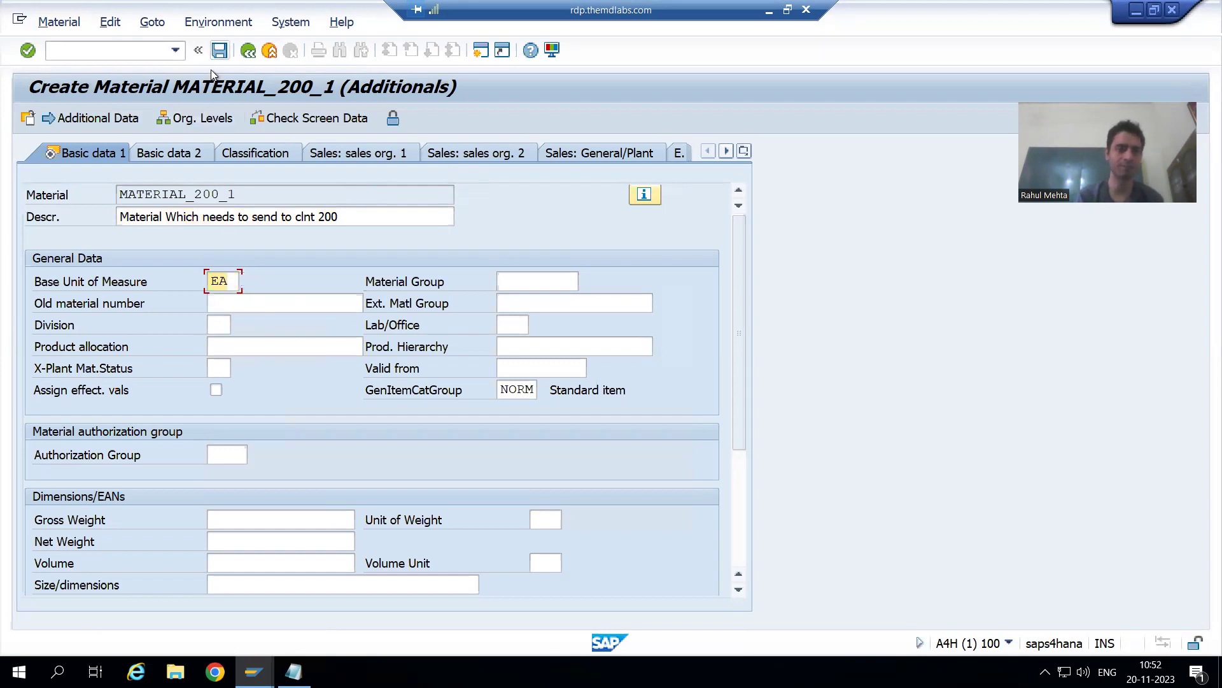
key("ctrl+s")
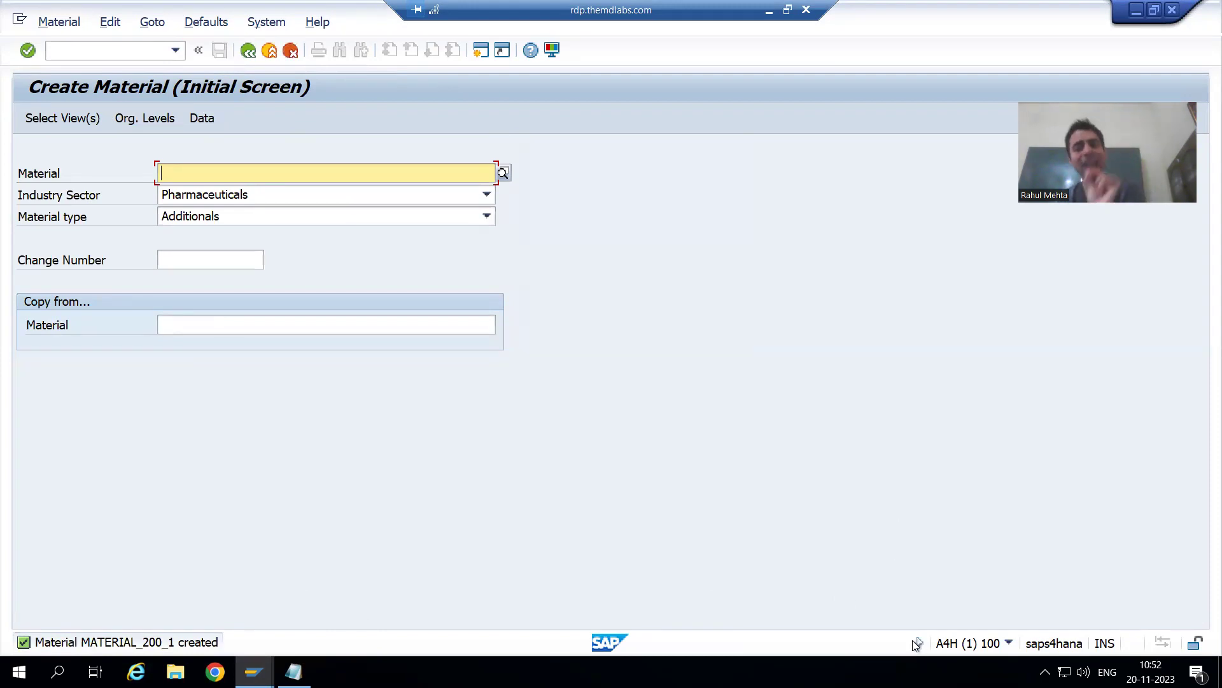
- Copy the material name MATERIAL_200_1 from the details of the creation message and close them
double_click(159, 642)
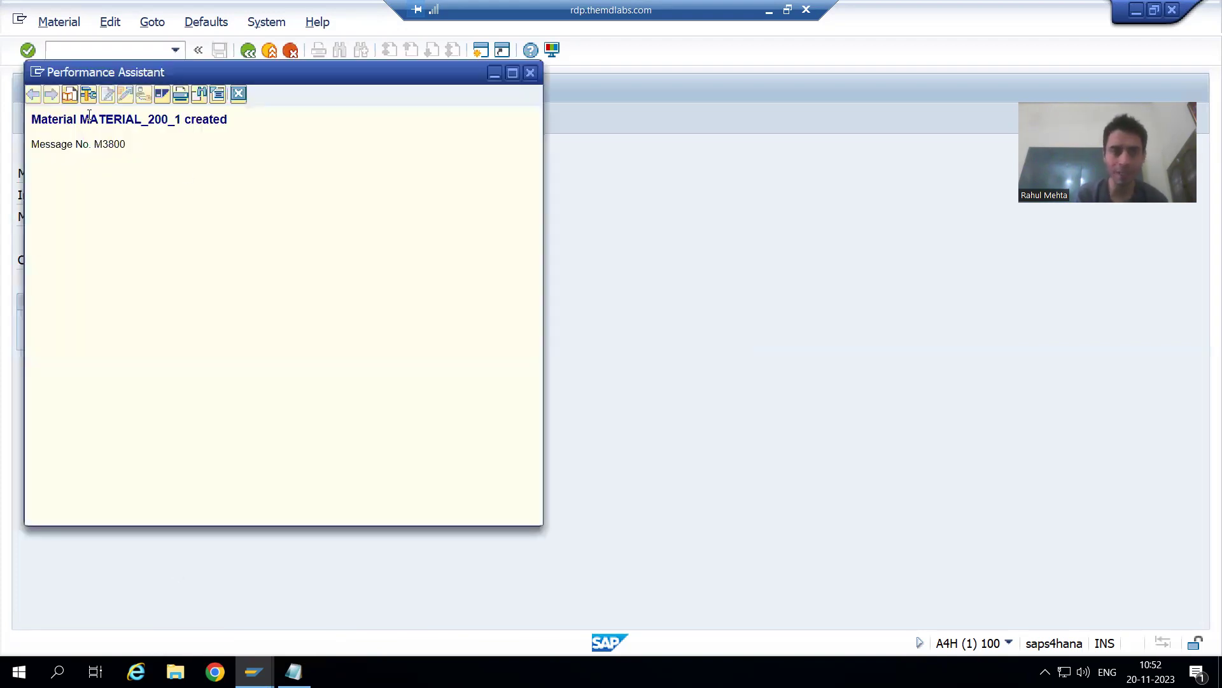
left_click_drag(80, 119, 185, 119)
key("ctrl+c")
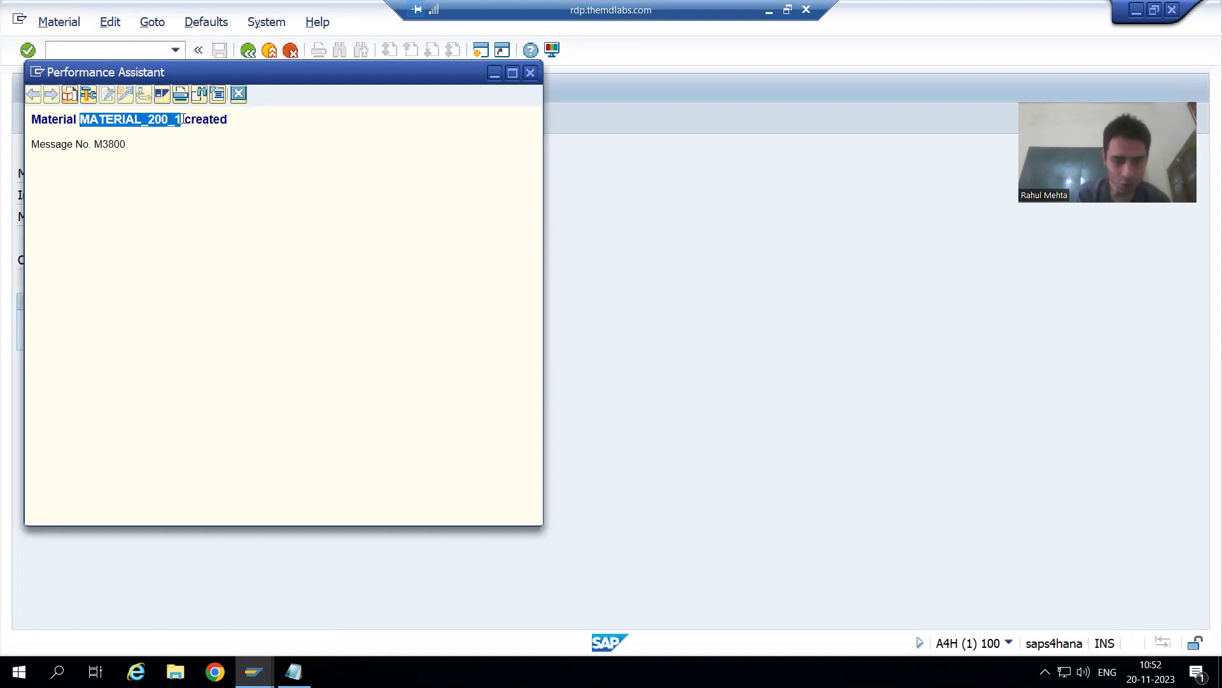
left_click(238, 93)
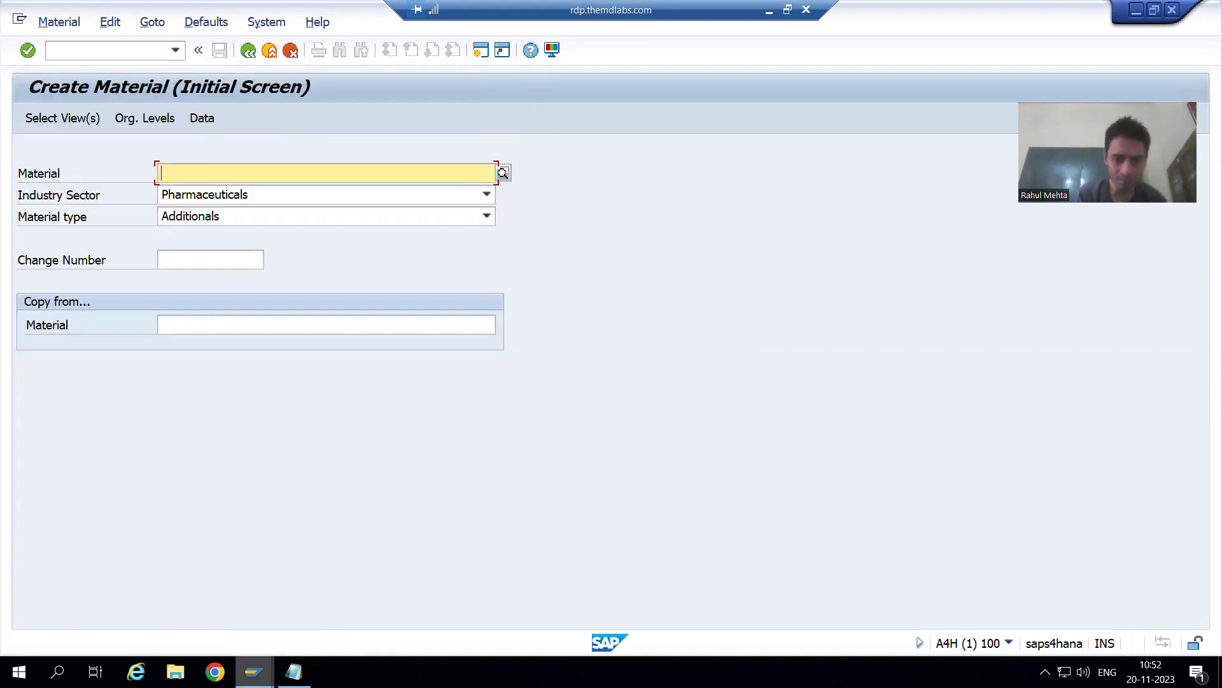
- Switch to the client 200 session, open MM03 and look up the copied material MATERIAL_200_1
mouse_move(254, 671)
left_click(342, 633)
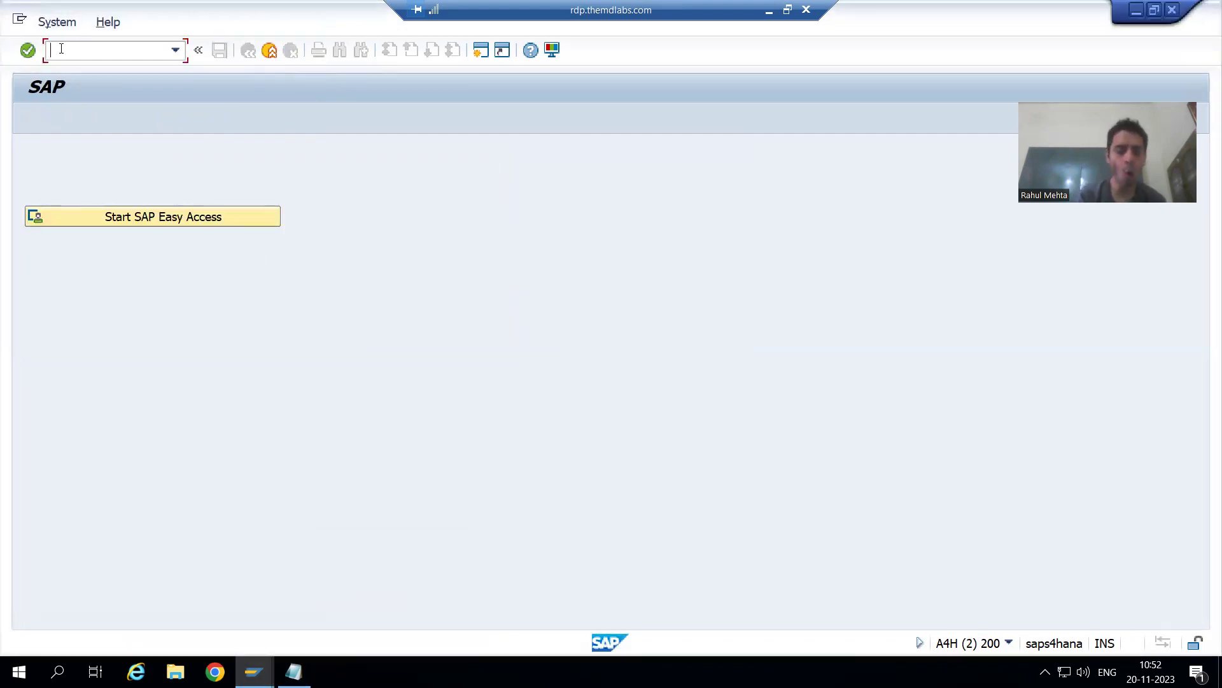
type("MM")
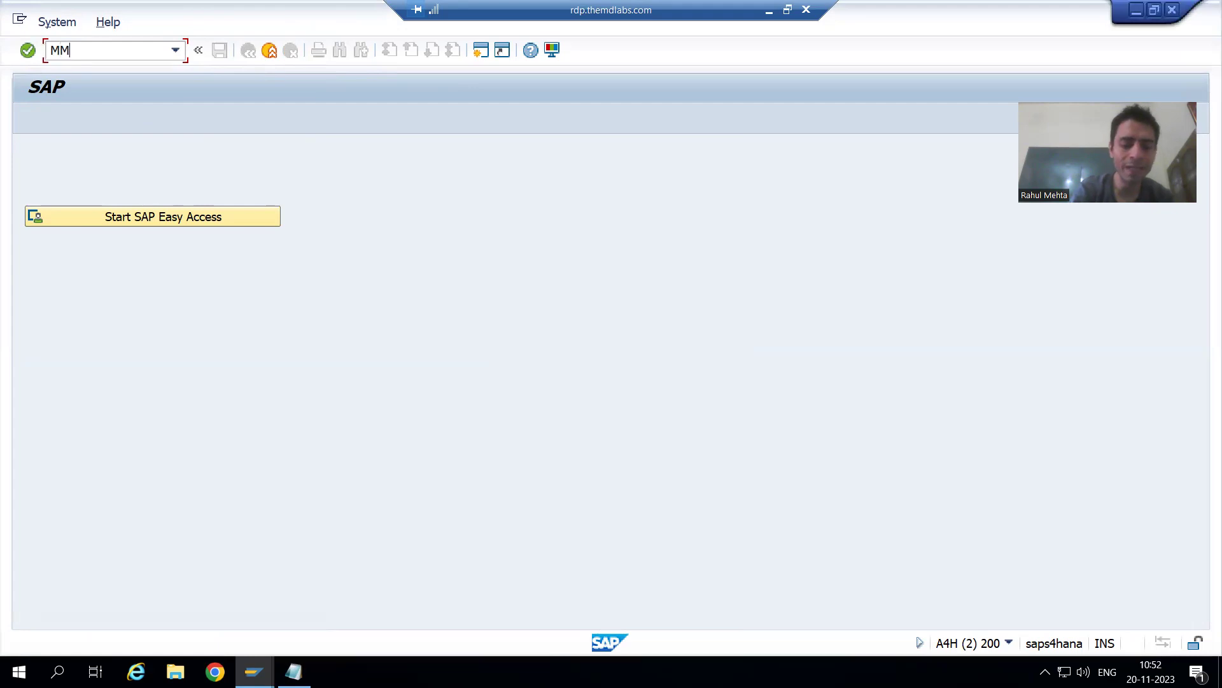
type("03")
key("Return")
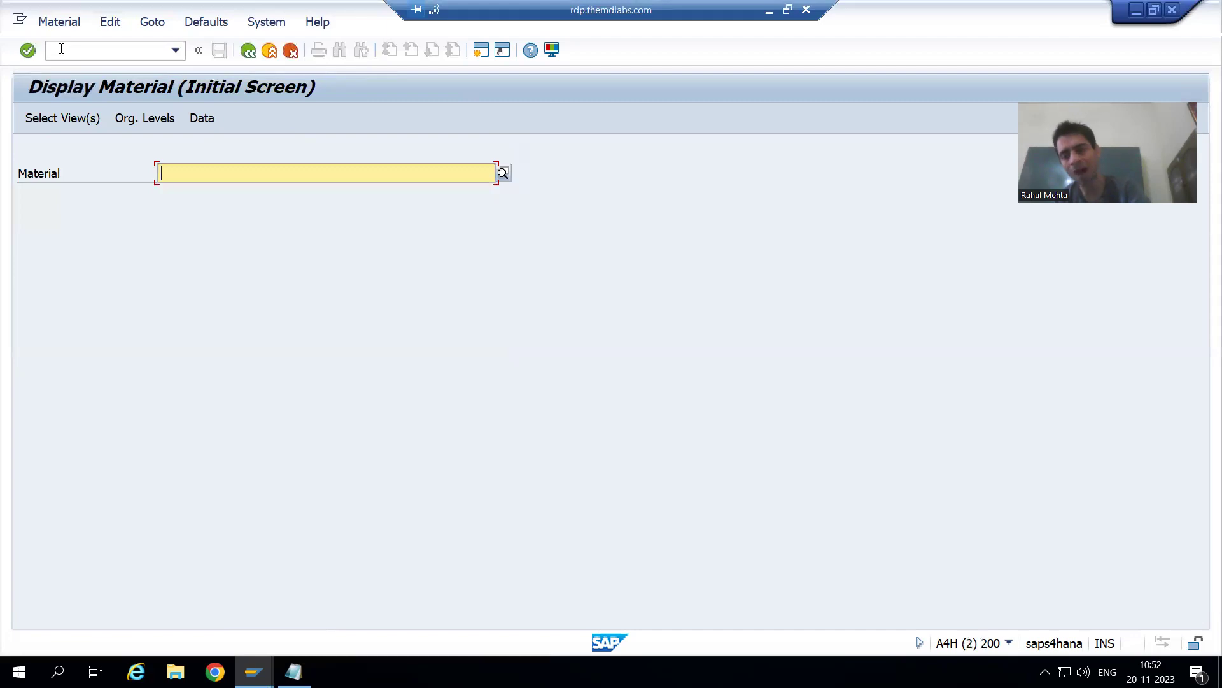
key("ctrl+v")
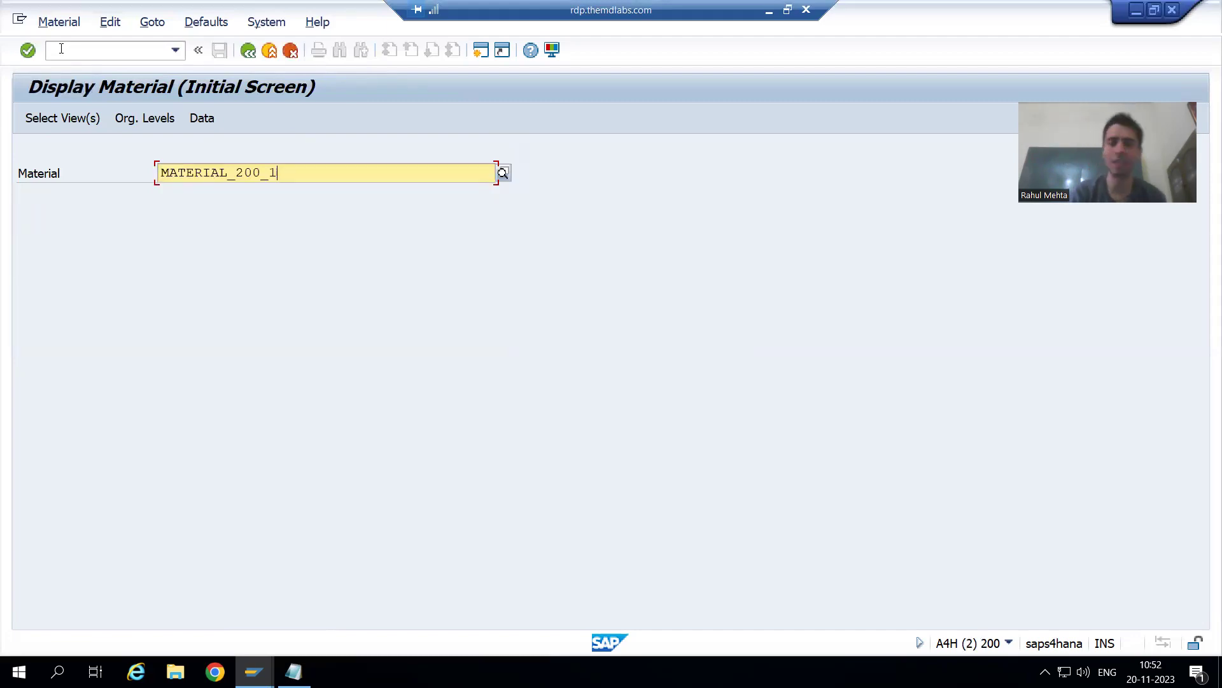
key("Return")
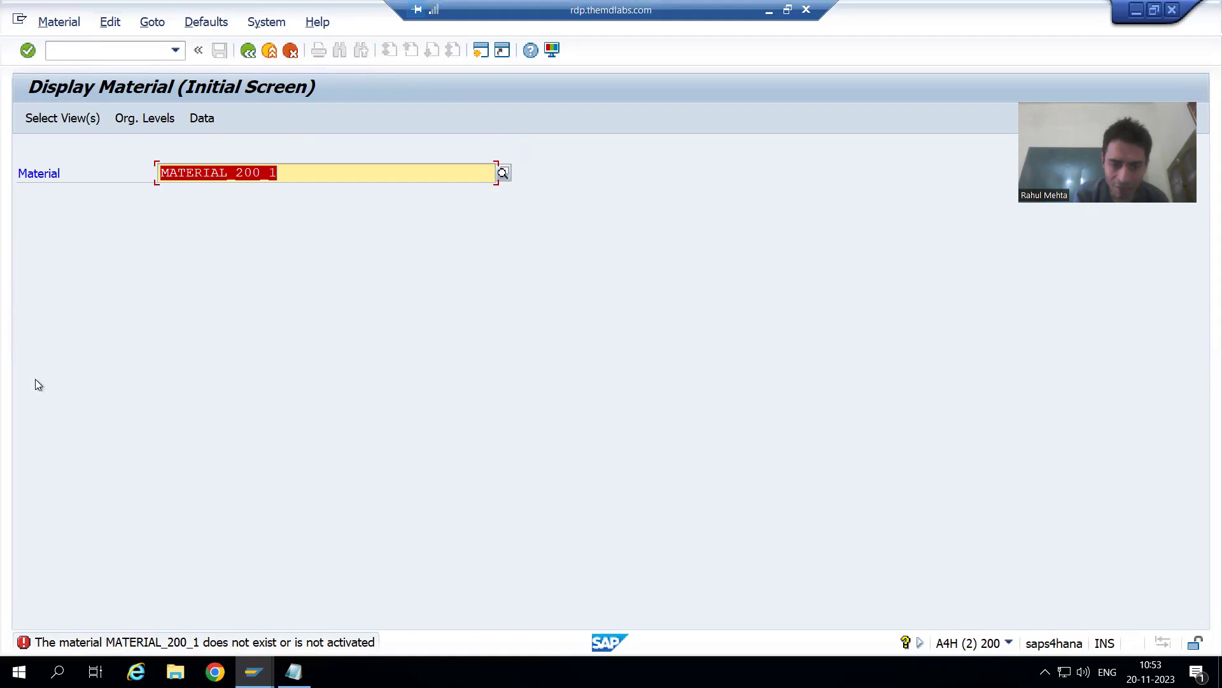
- Consult the send step in the ALE notes, and open the Send Material transaction BD10 in client 100
left_click(294, 672)
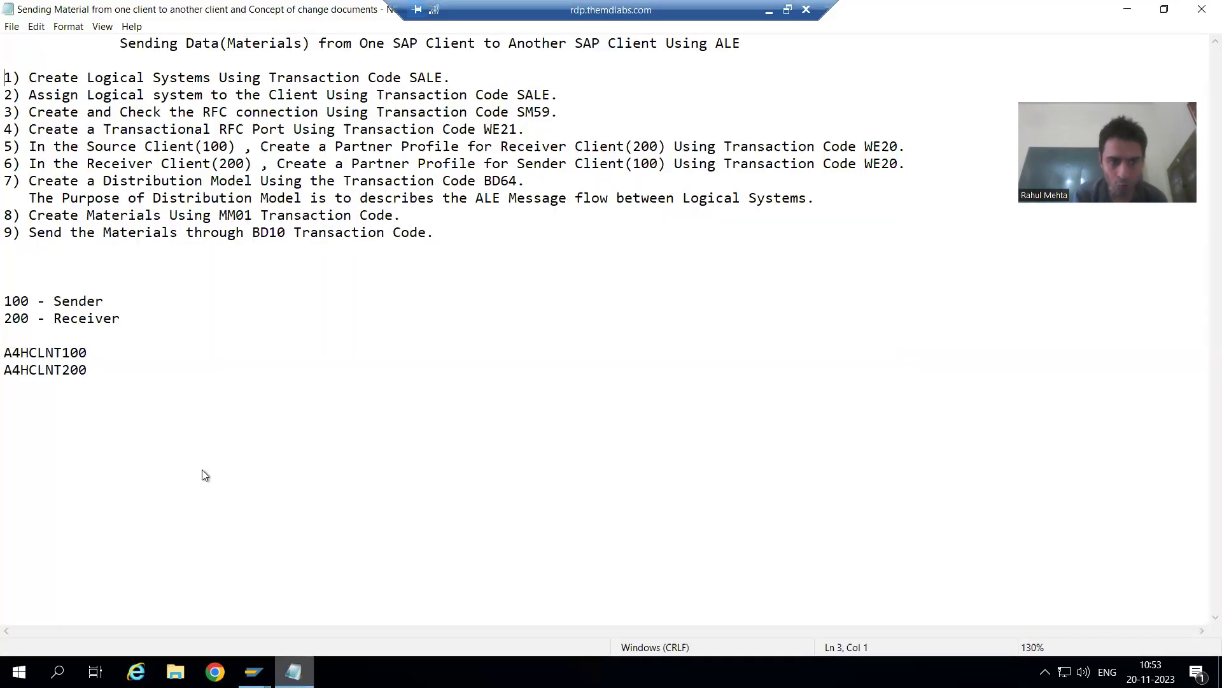
left_click(83, 242)
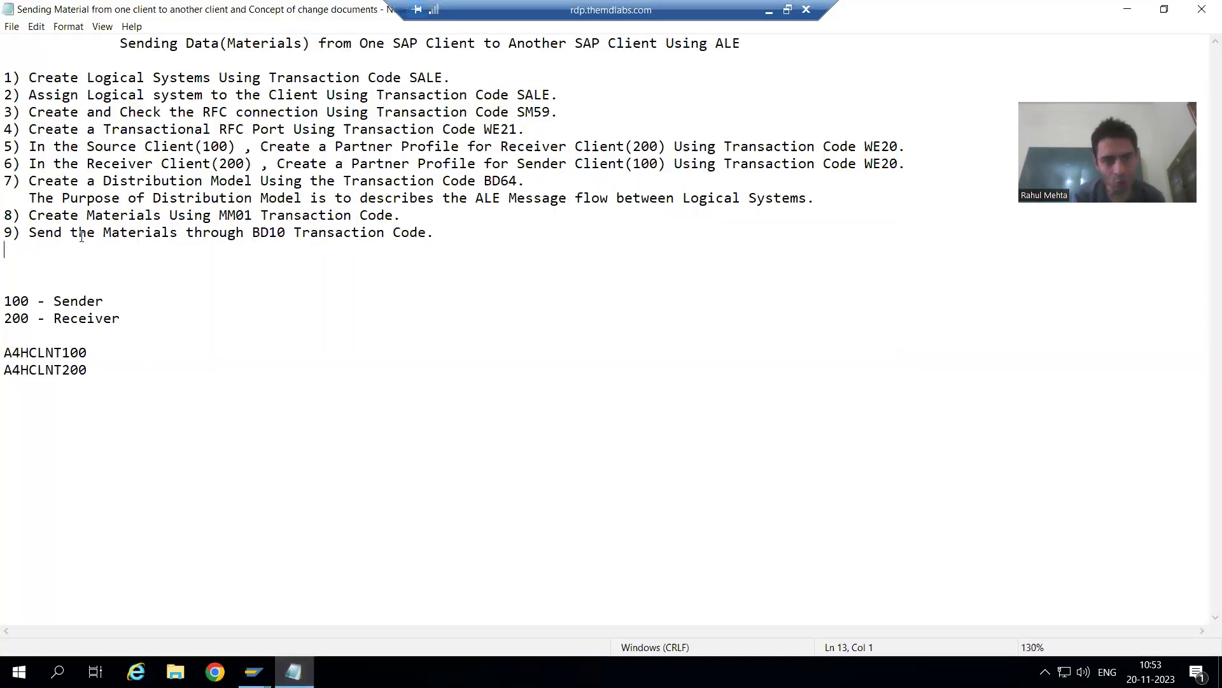
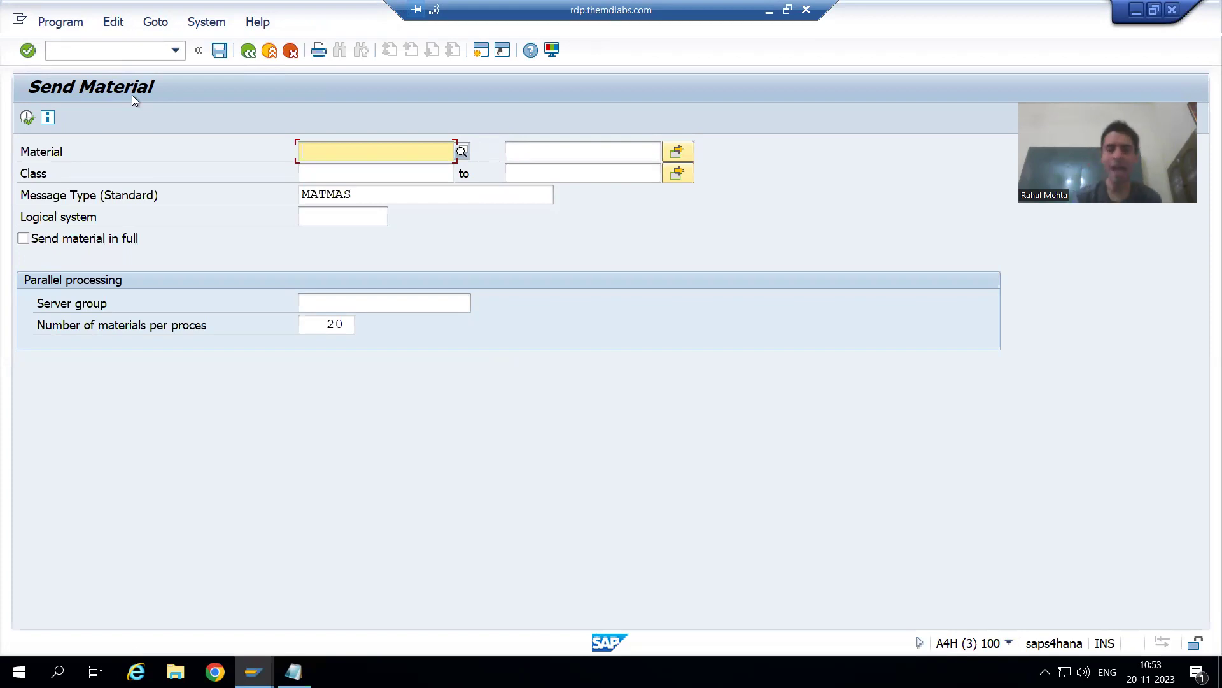
left_click(357, 195)
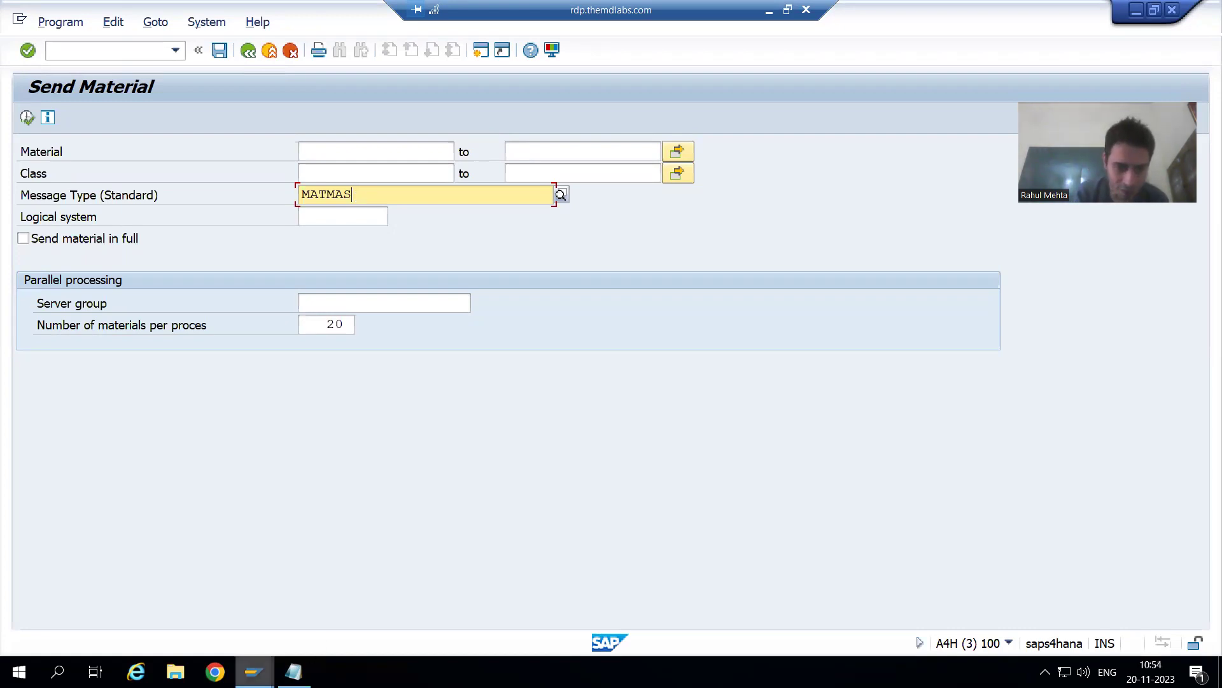
- Enter MATERIAL_200_1 as the material on the Send Material screen in client 100
left_click(254, 672)
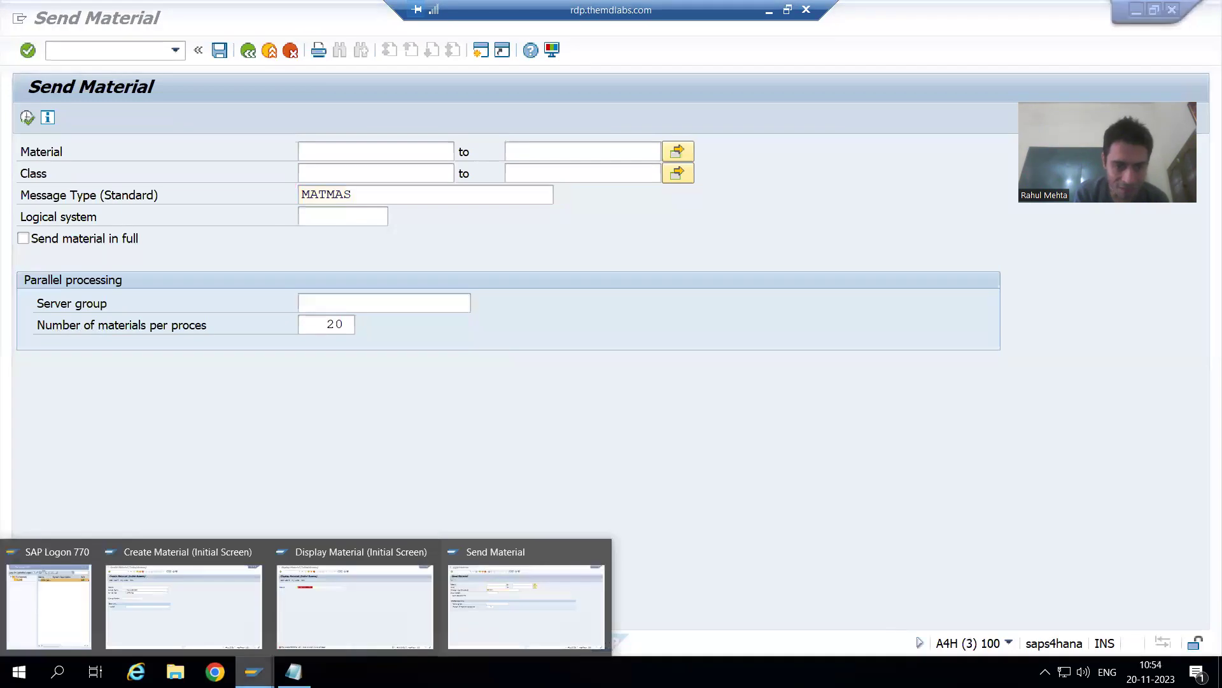
left_click(223, 625)
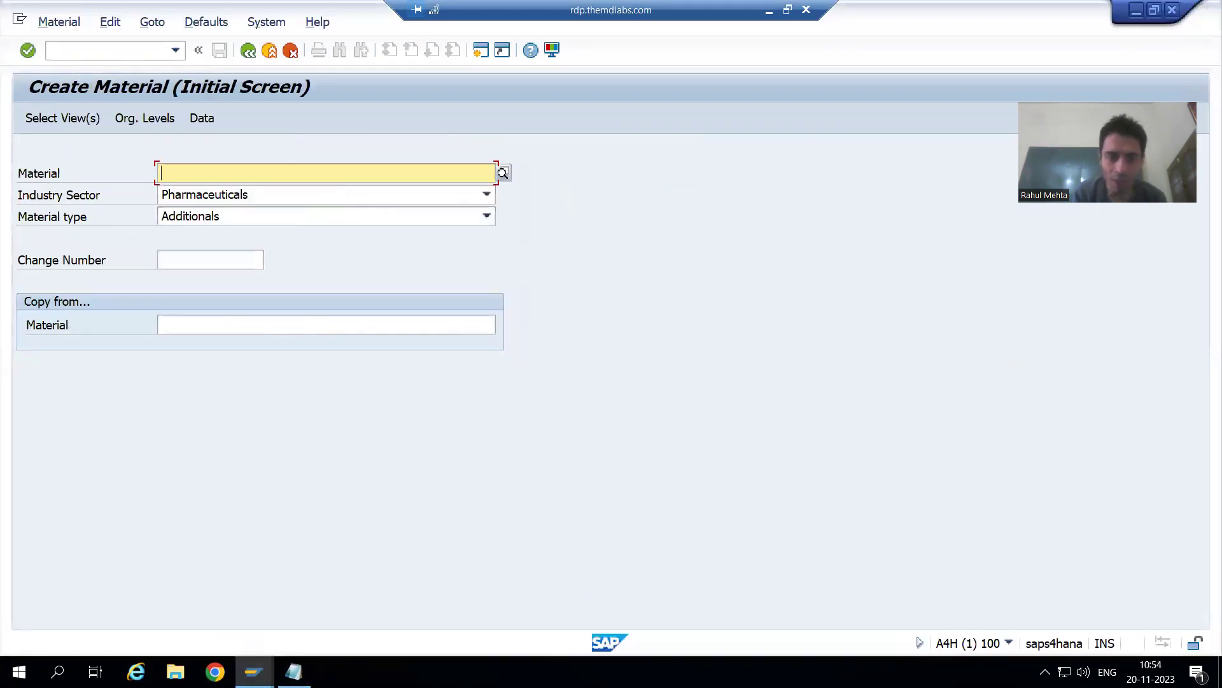
left_click(254, 672)
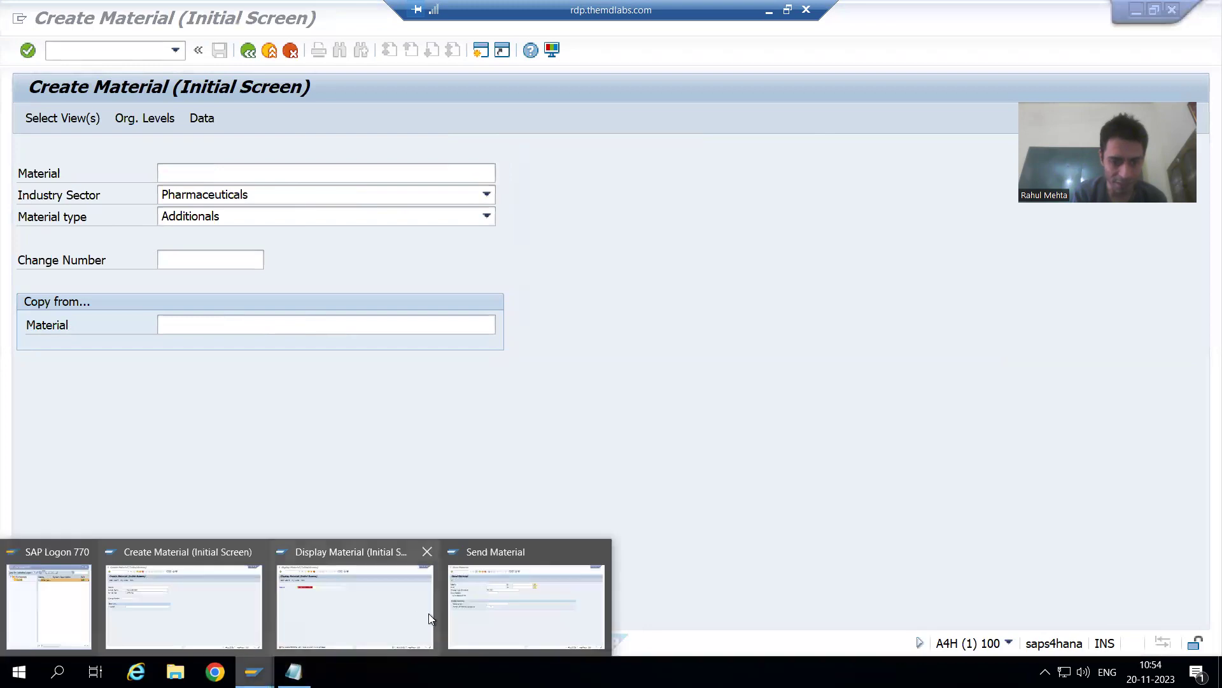
left_click(482, 594)
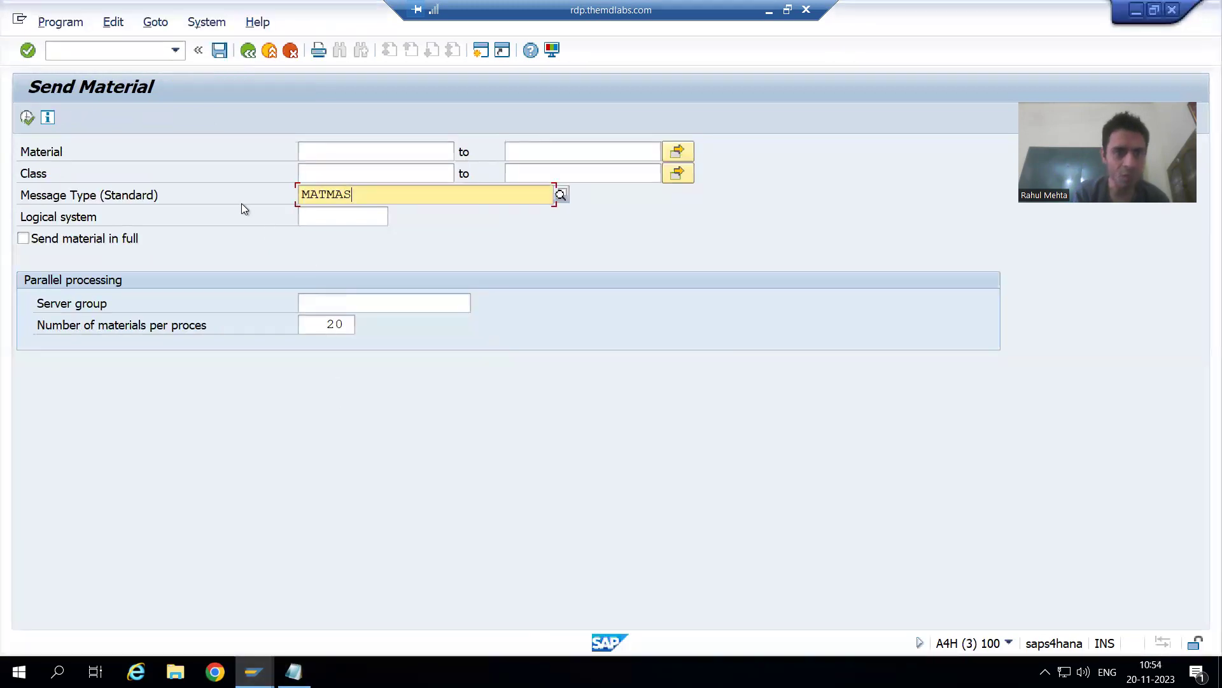
left_click(310, 149)
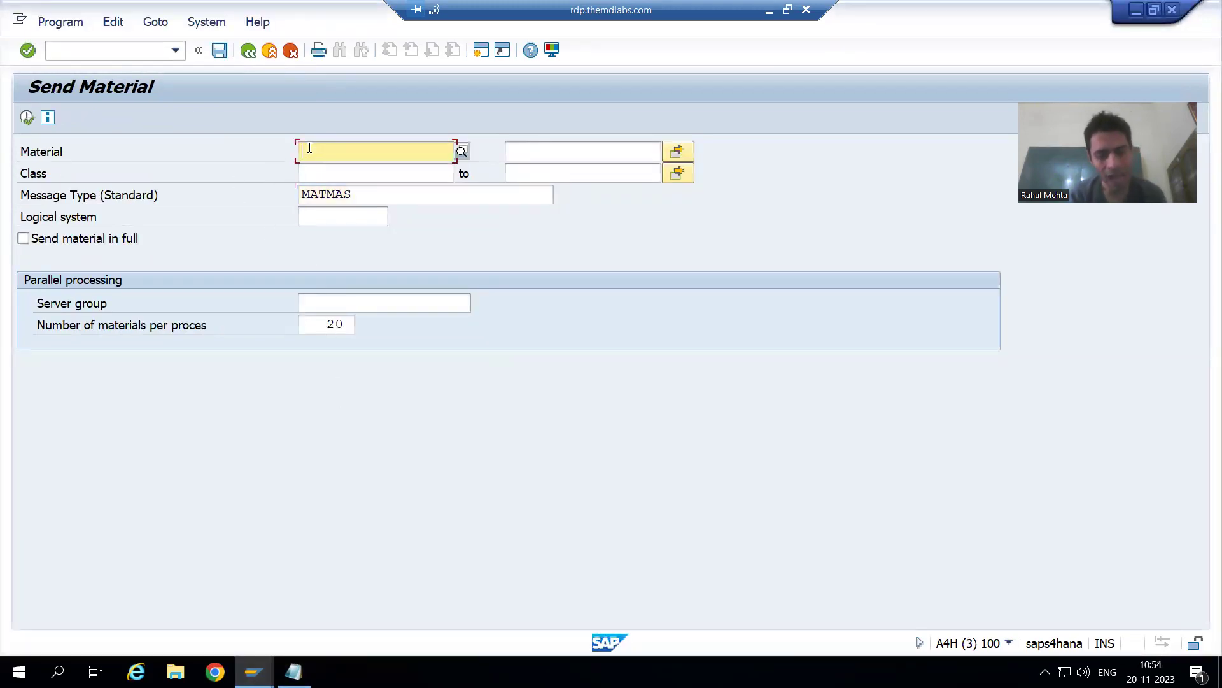
type("MATERIAL_200_1")
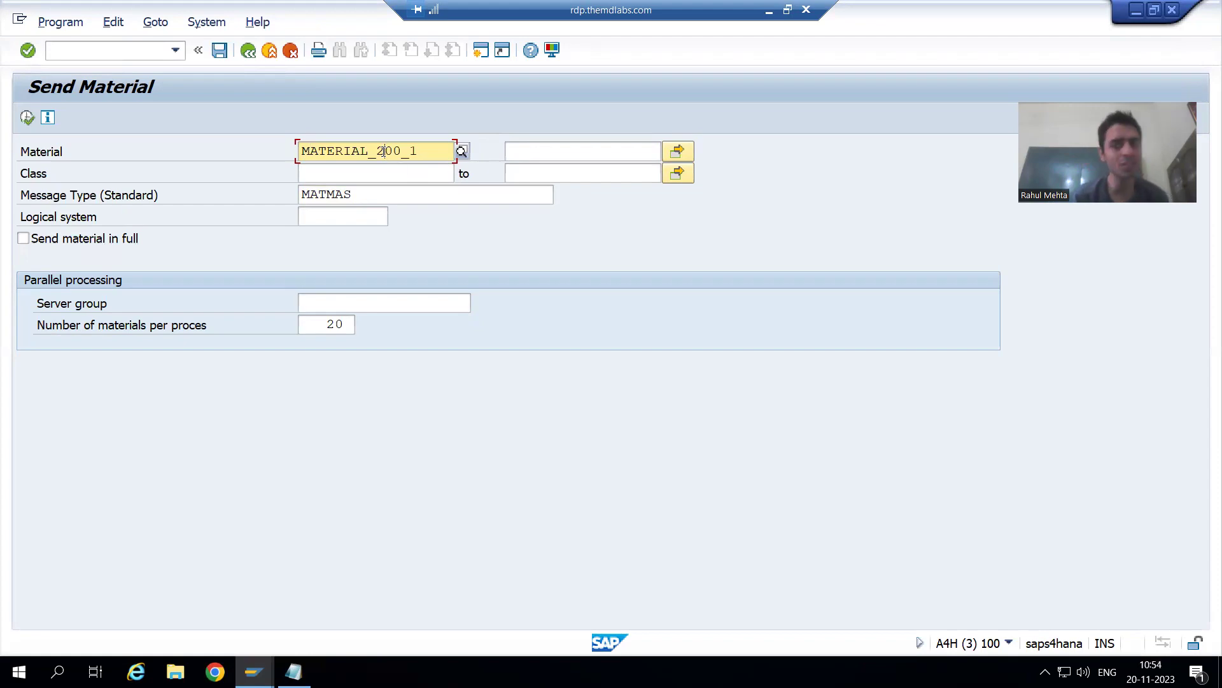
left_click(363, 195)
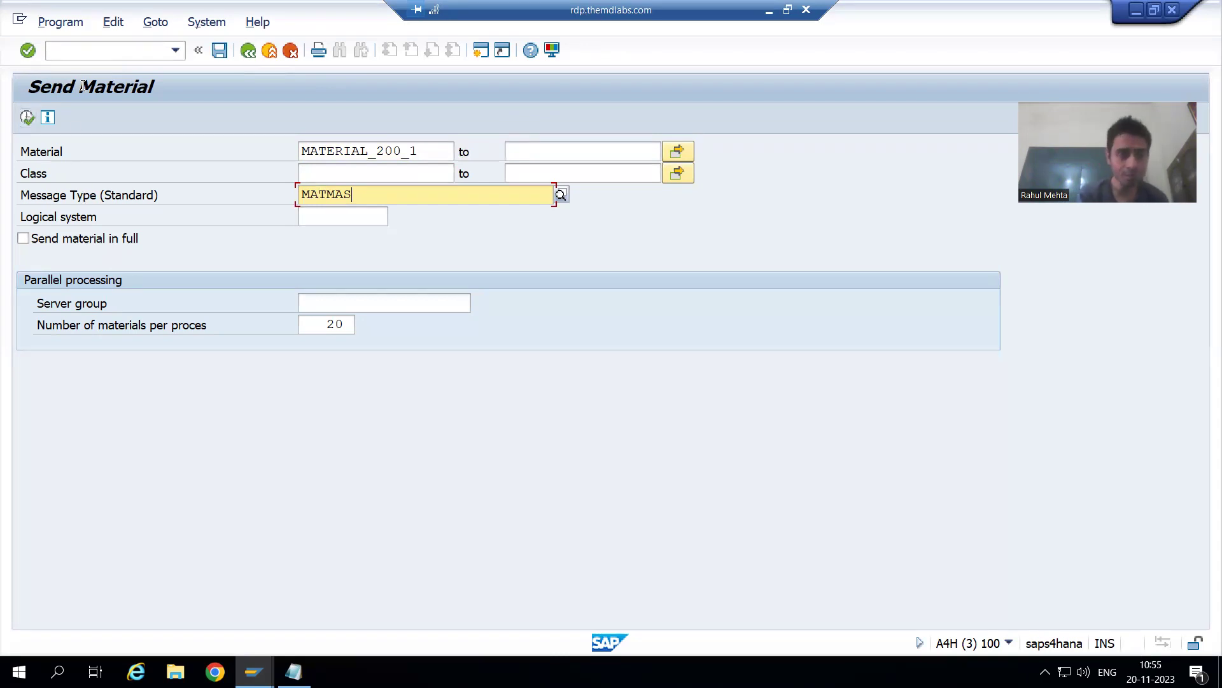
- Open the IDoc list transaction WE02 in a new client 100 session
left_click(83, 52)
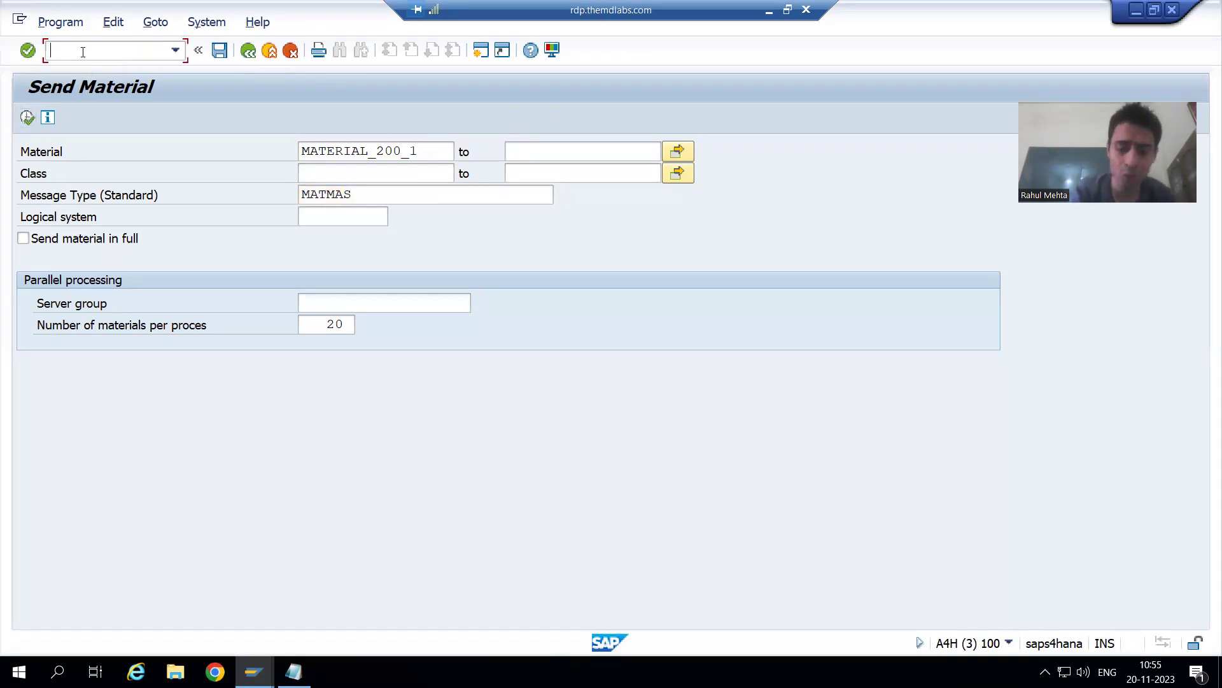
type("/owe")
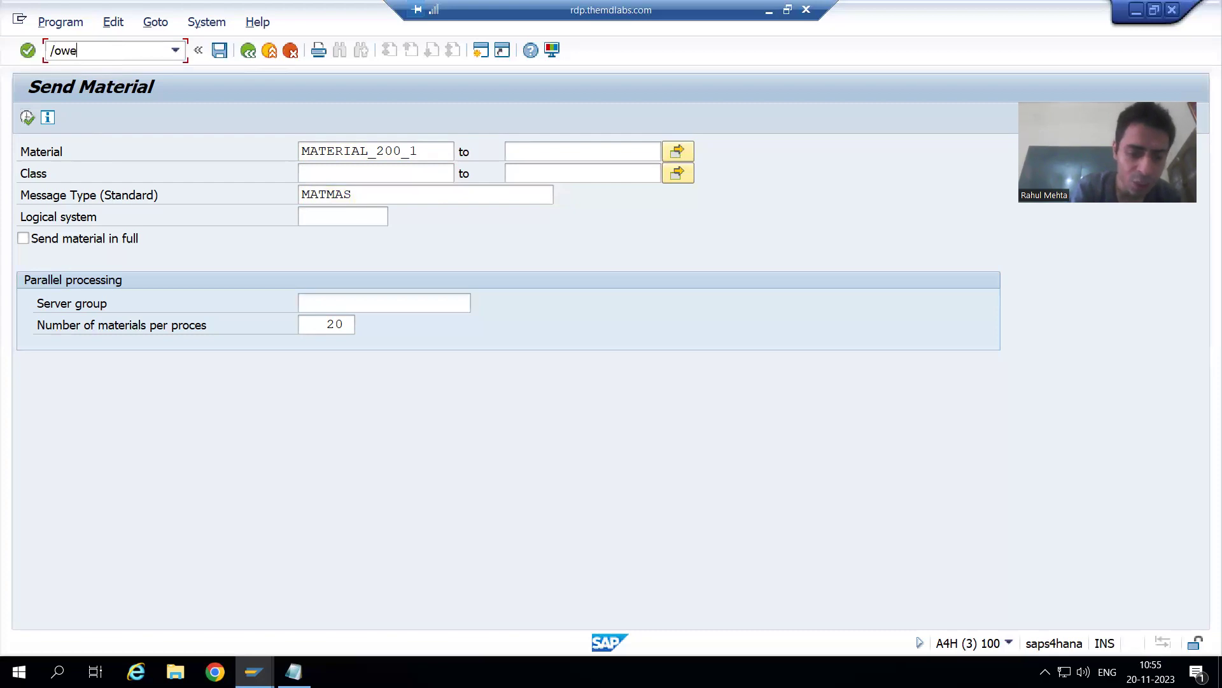
type("02")
key("Return")
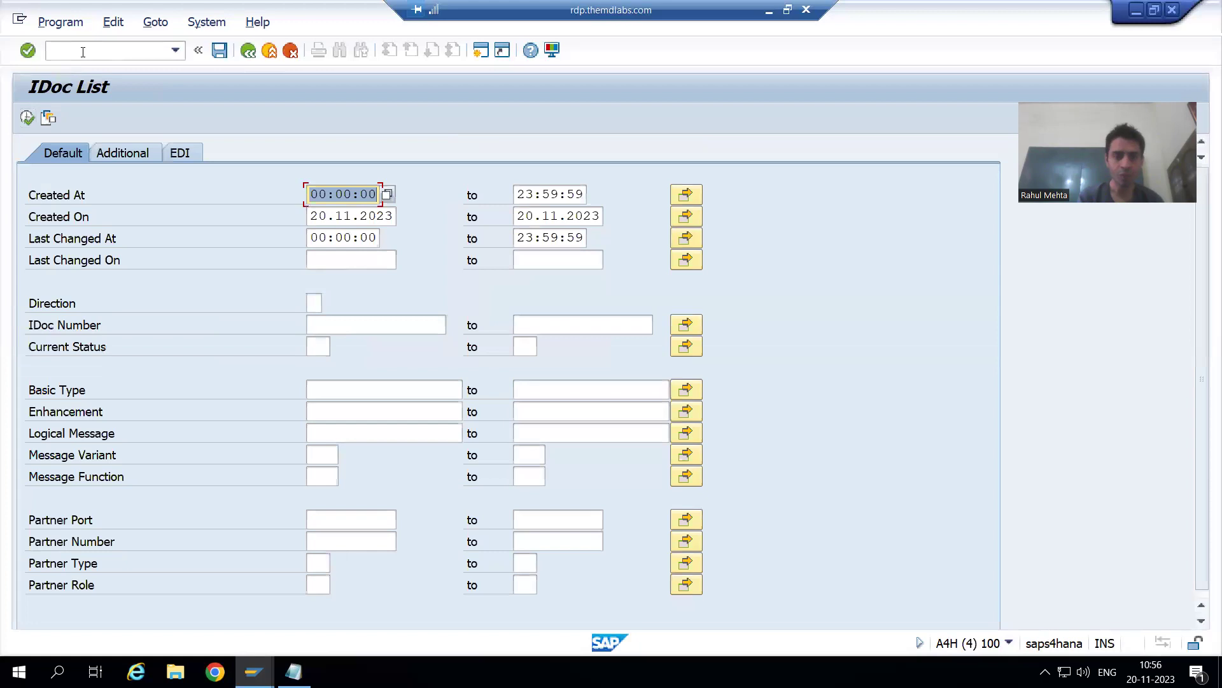
- Restrict the IDoc selection to partner port A000000016 and partner number A4HCLNT200
left_click(342, 216)
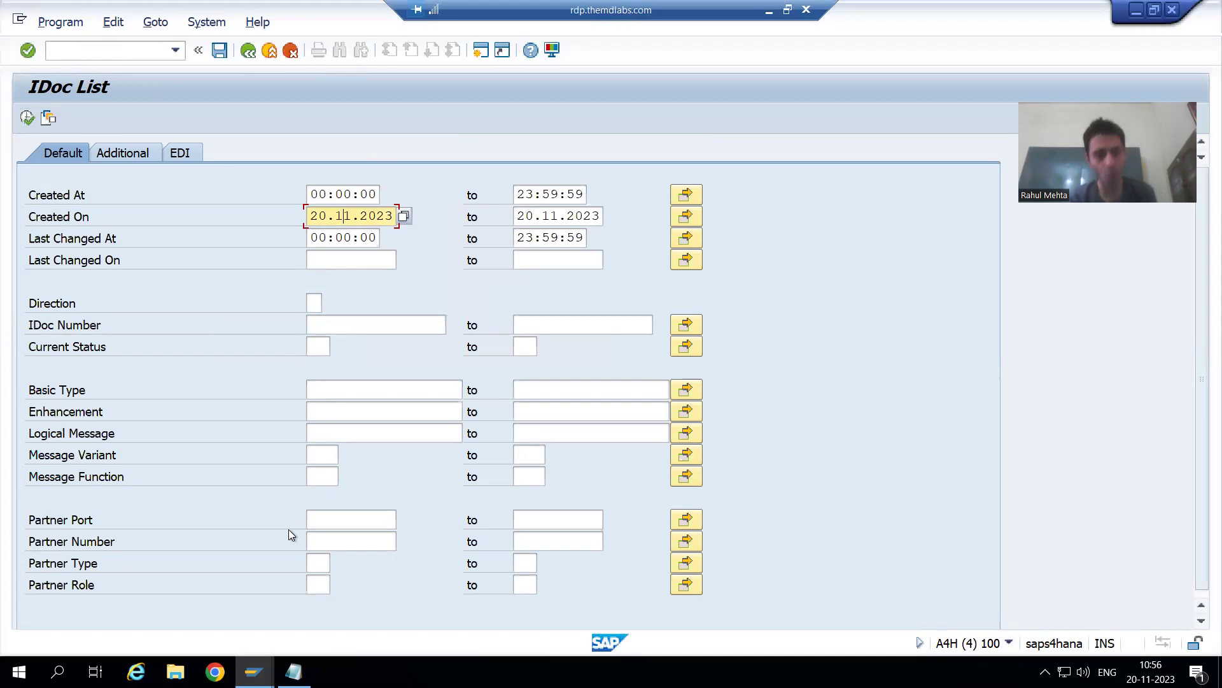
left_click(332, 517)
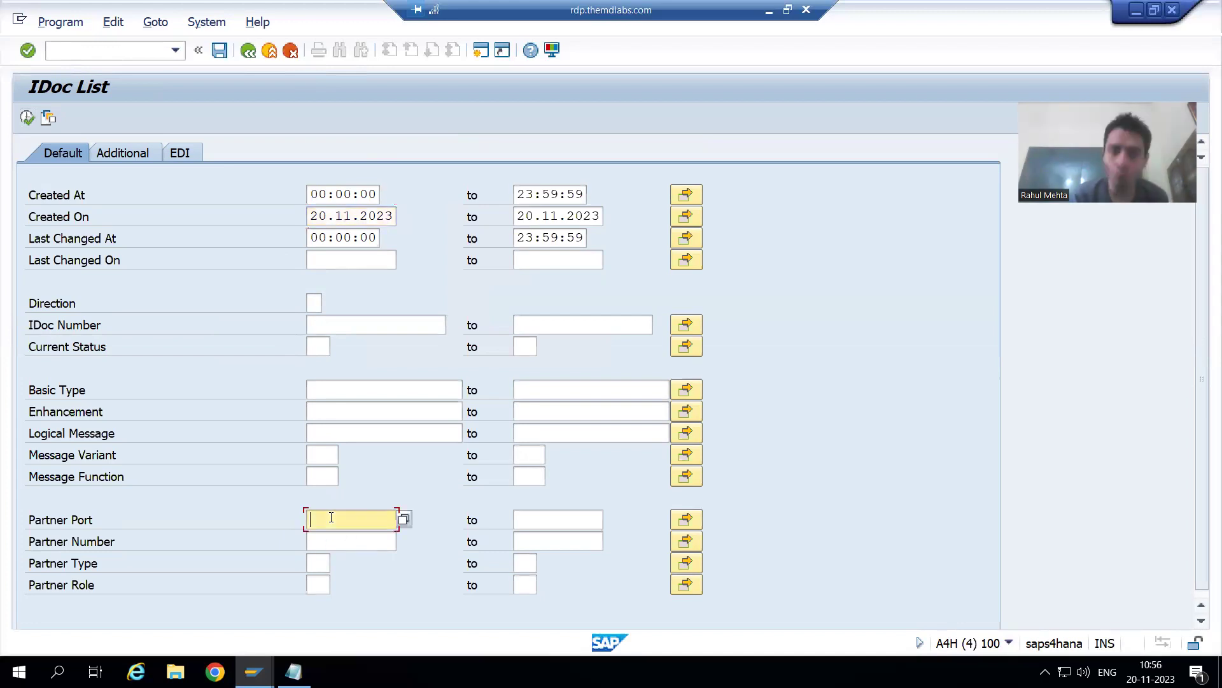
left_click(403, 519)
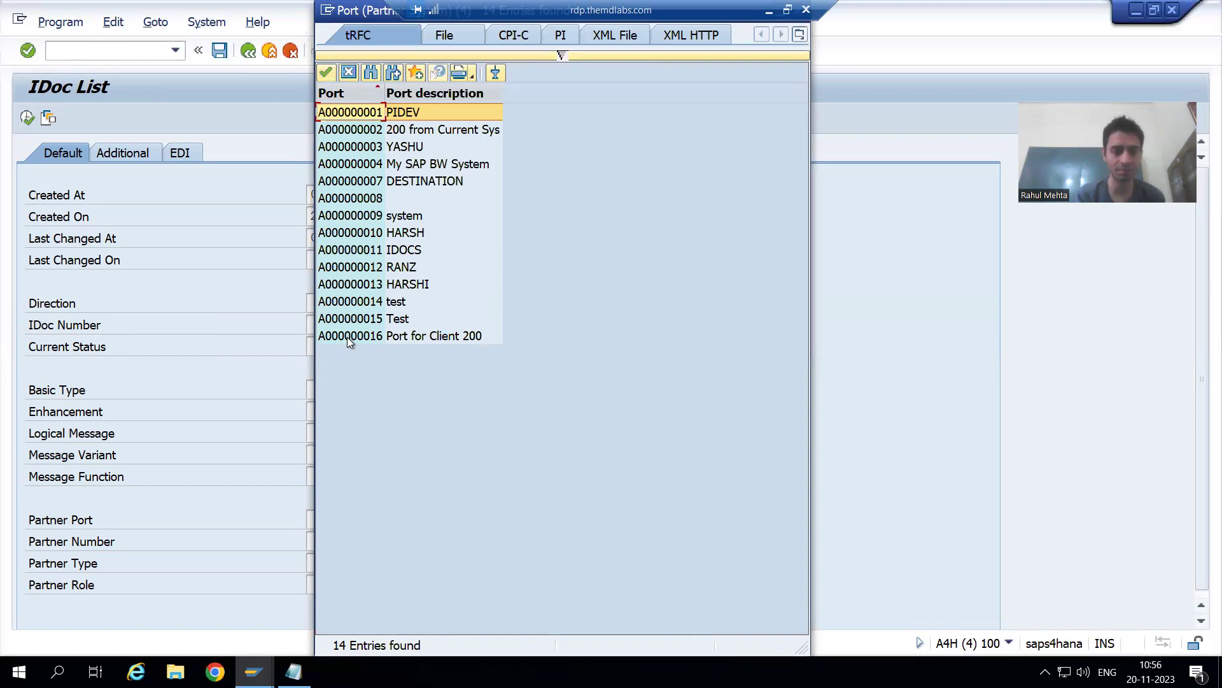
double_click(349, 336)
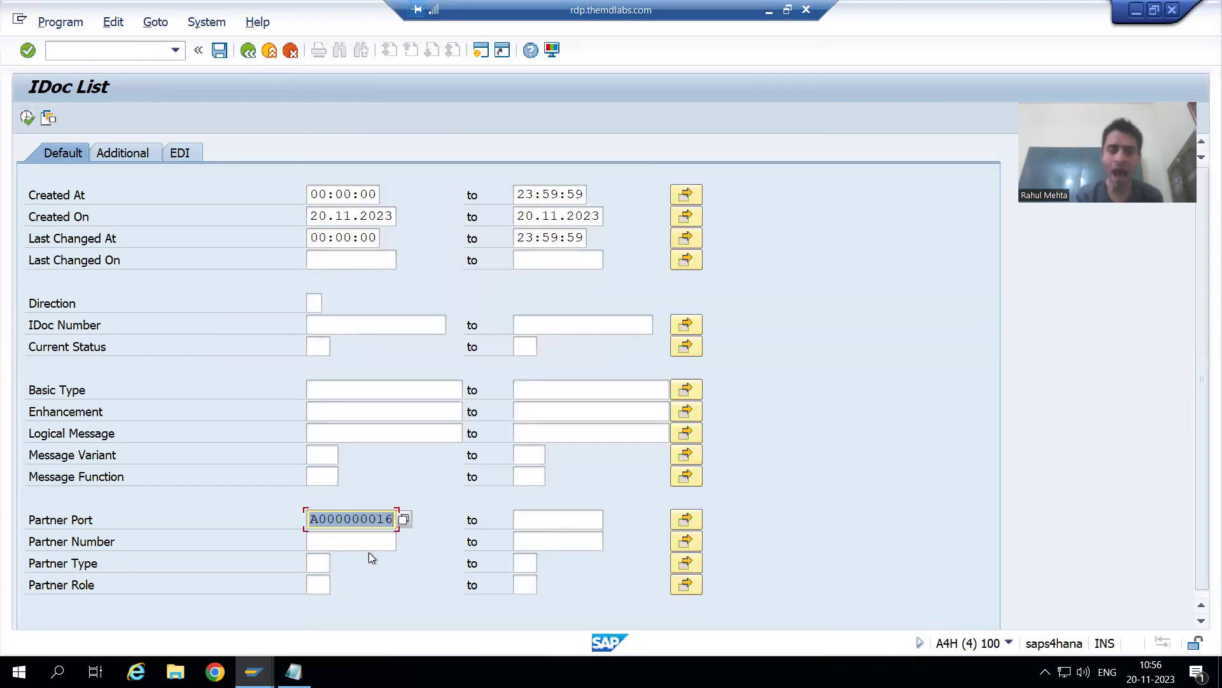
left_click(341, 542)
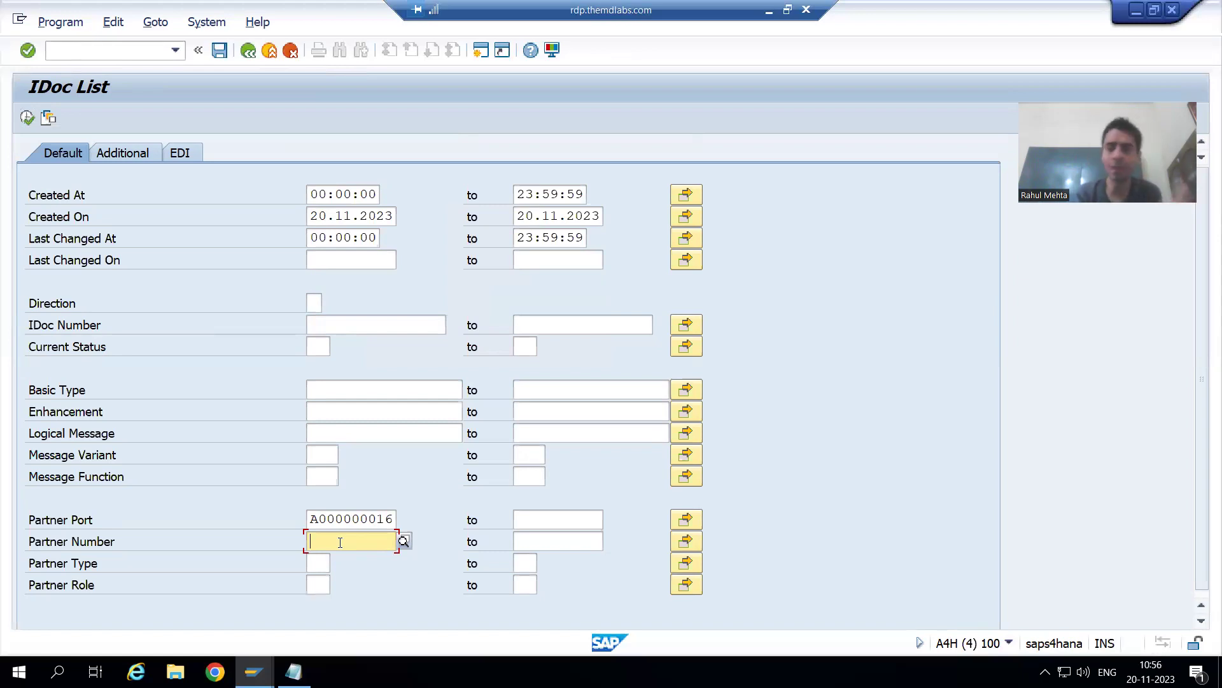
left_click(403, 541)
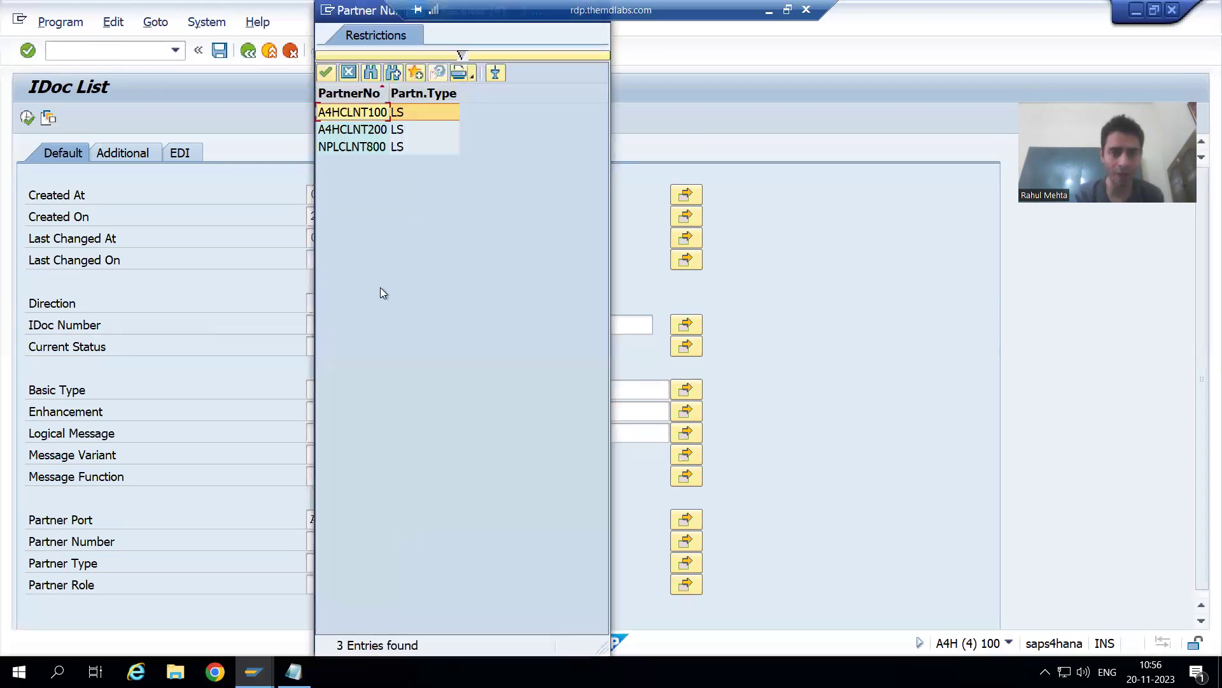
double_click(342, 130)
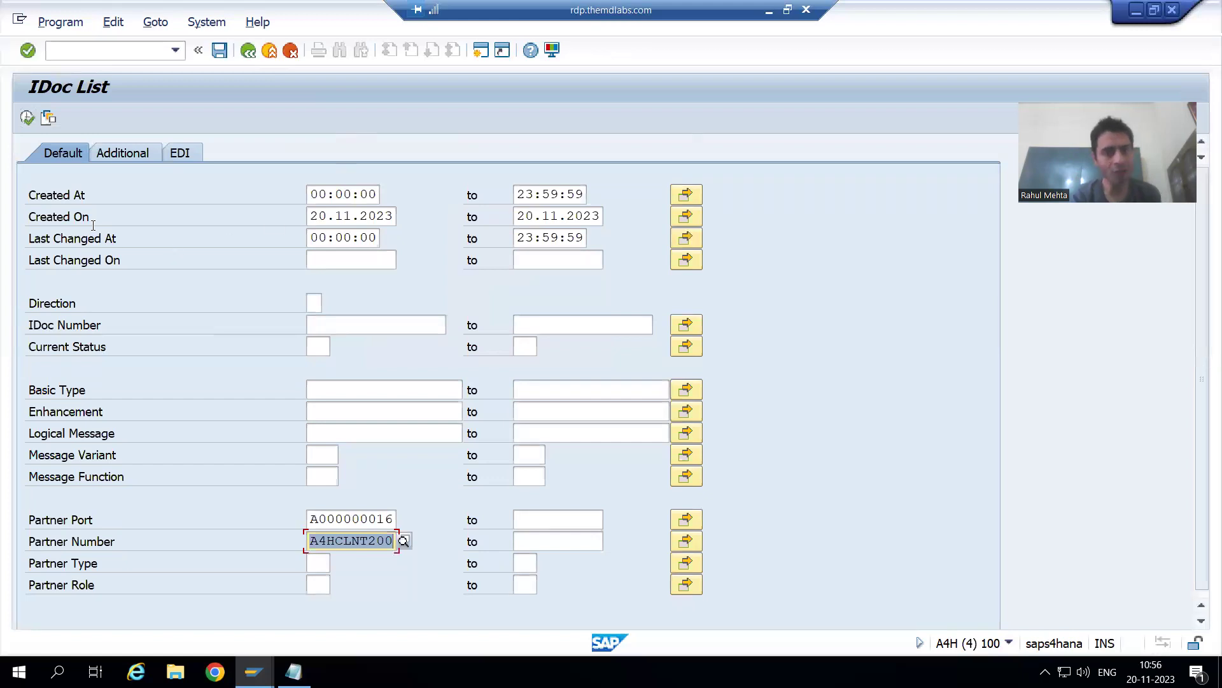
- Run the IDoc selection and examine the most recent outbound IDocs at the end of the list
left_click(27, 118)
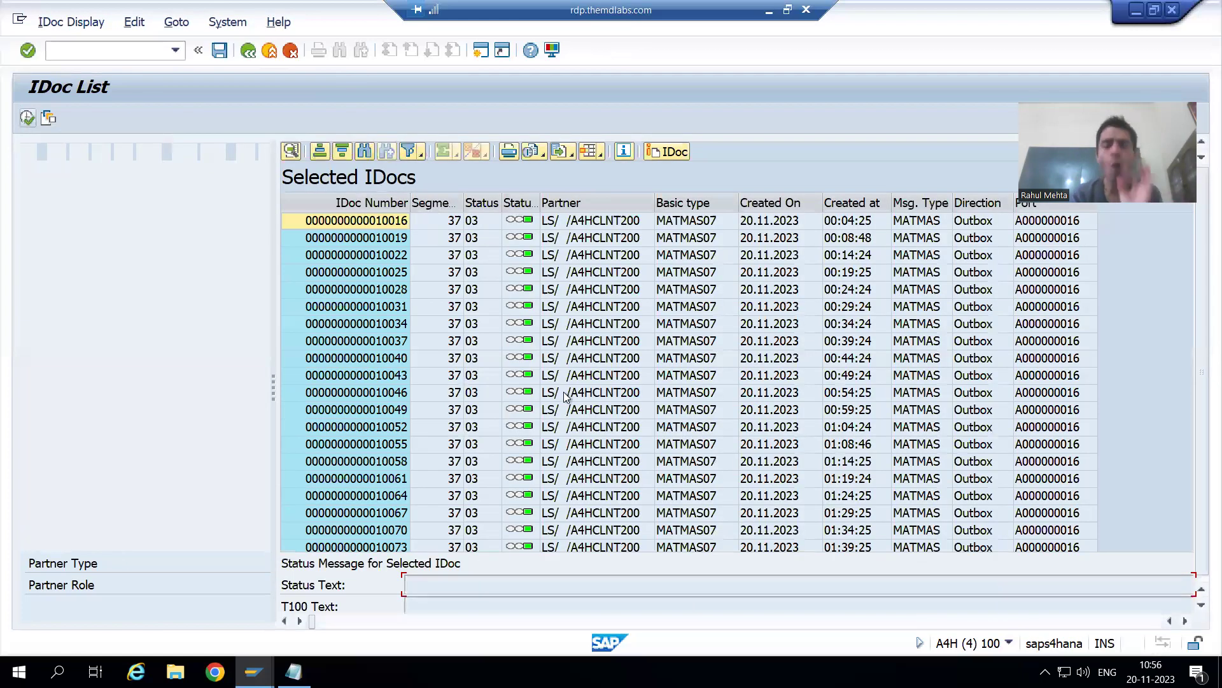
scroll(891, 491, "down", 4)
scroll(1033, 418, "down", 6)
scroll(1033, 417, "down", 20)
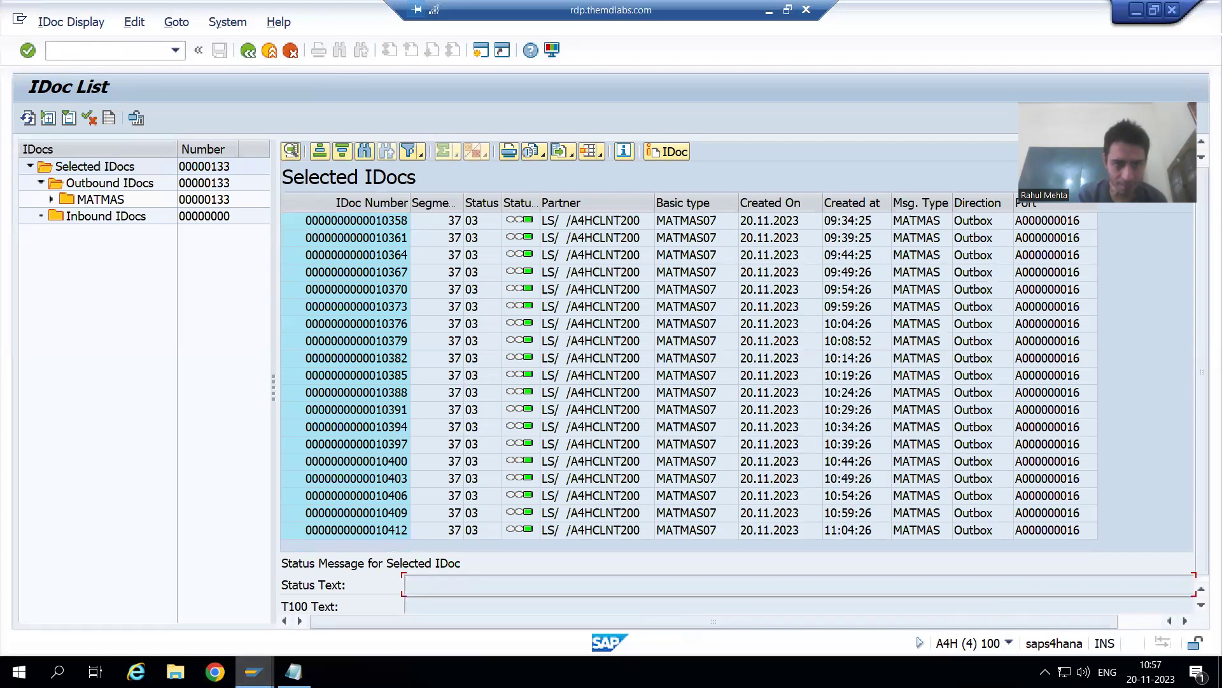
- Switch to the Display Material session in client 200 and replace it with the IDoc list transaction WE02
left_click(257, 671)
left_click(526, 609)
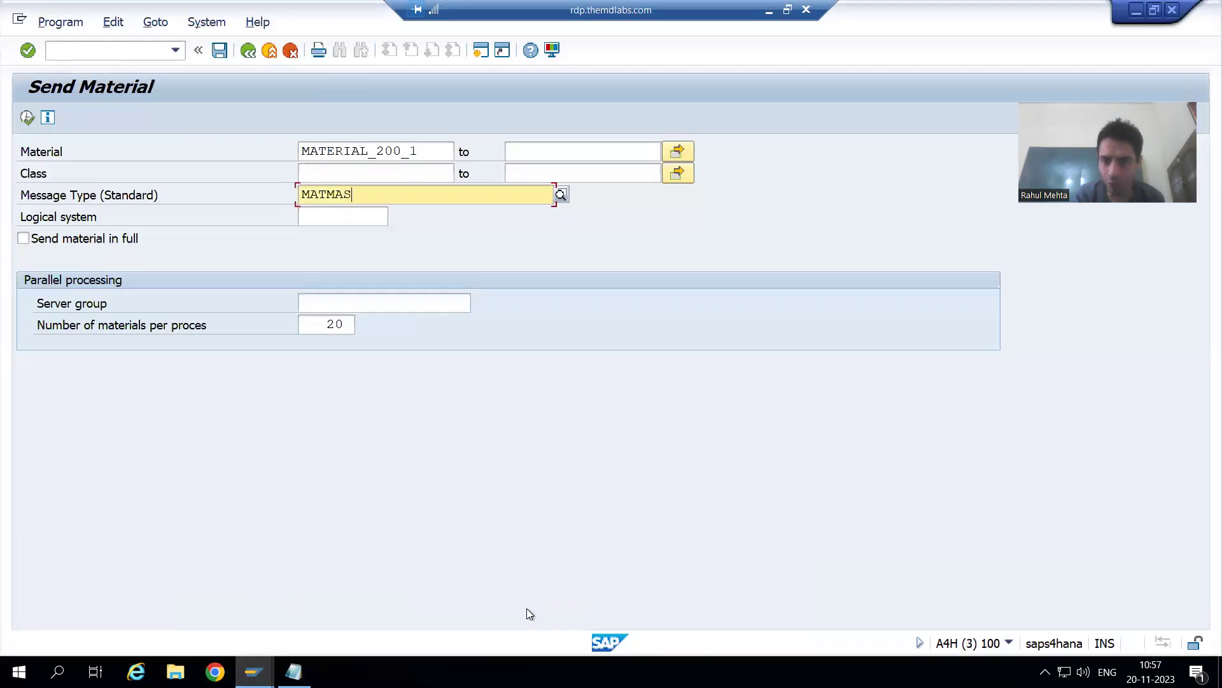
left_click(254, 671)
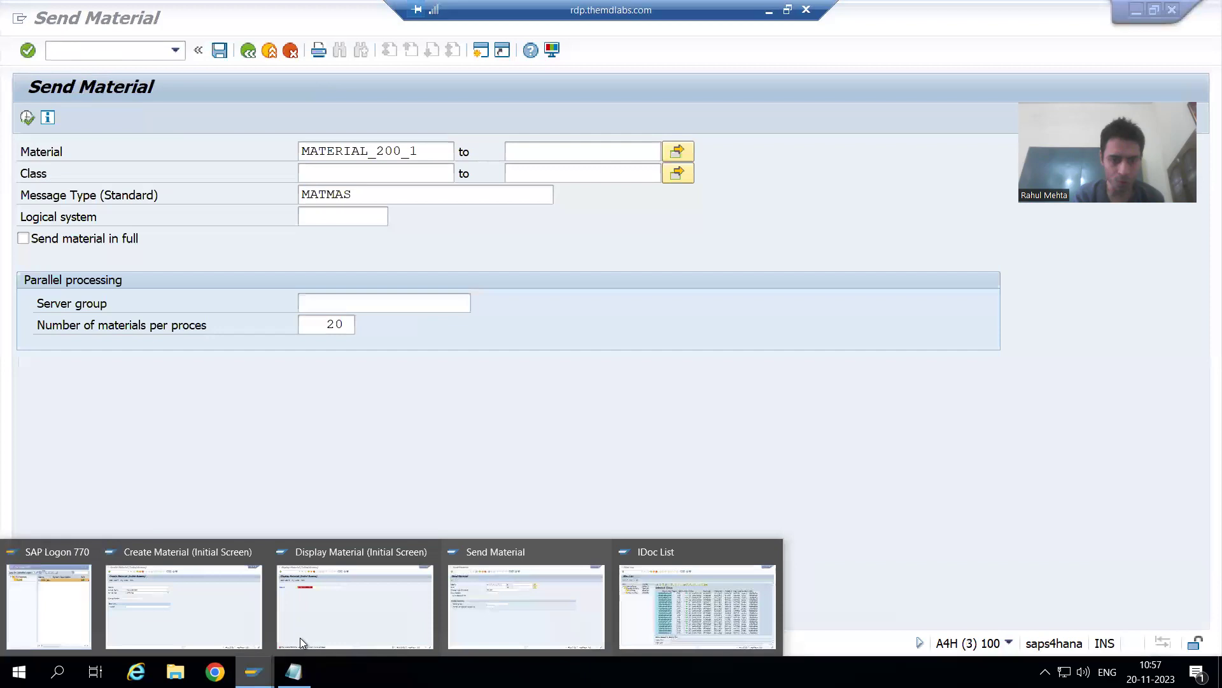
left_click(315, 605)
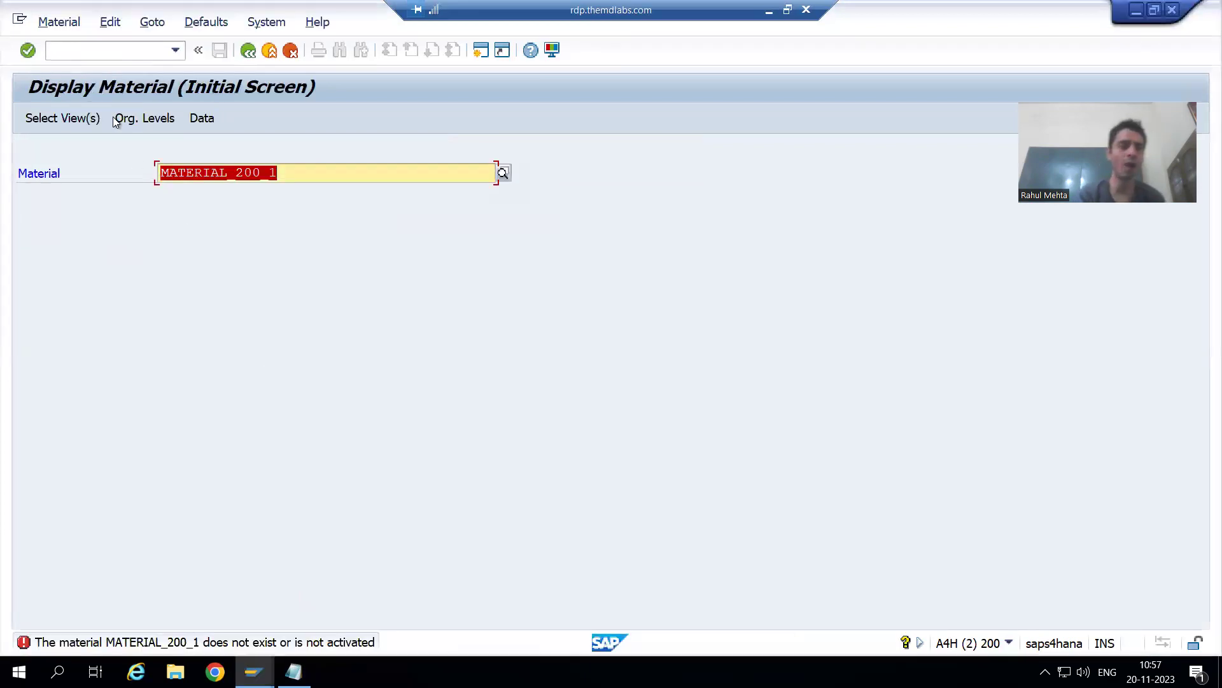
left_click(93, 56)
type("/nwe02")
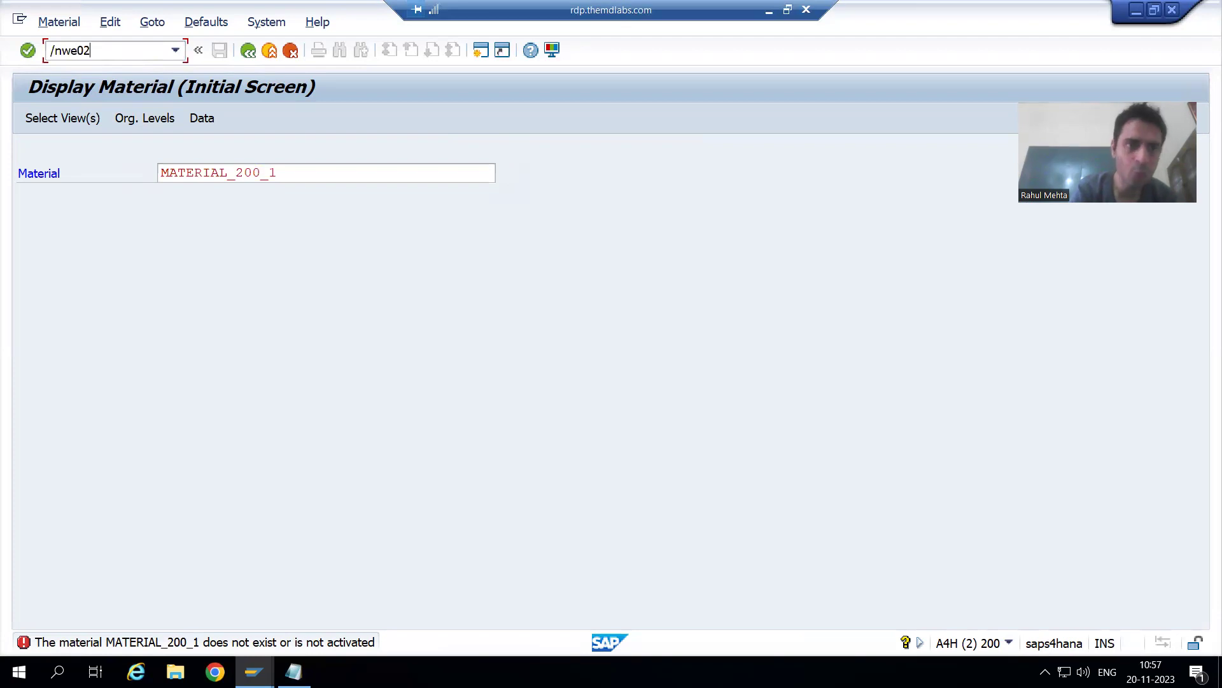
key("Return")
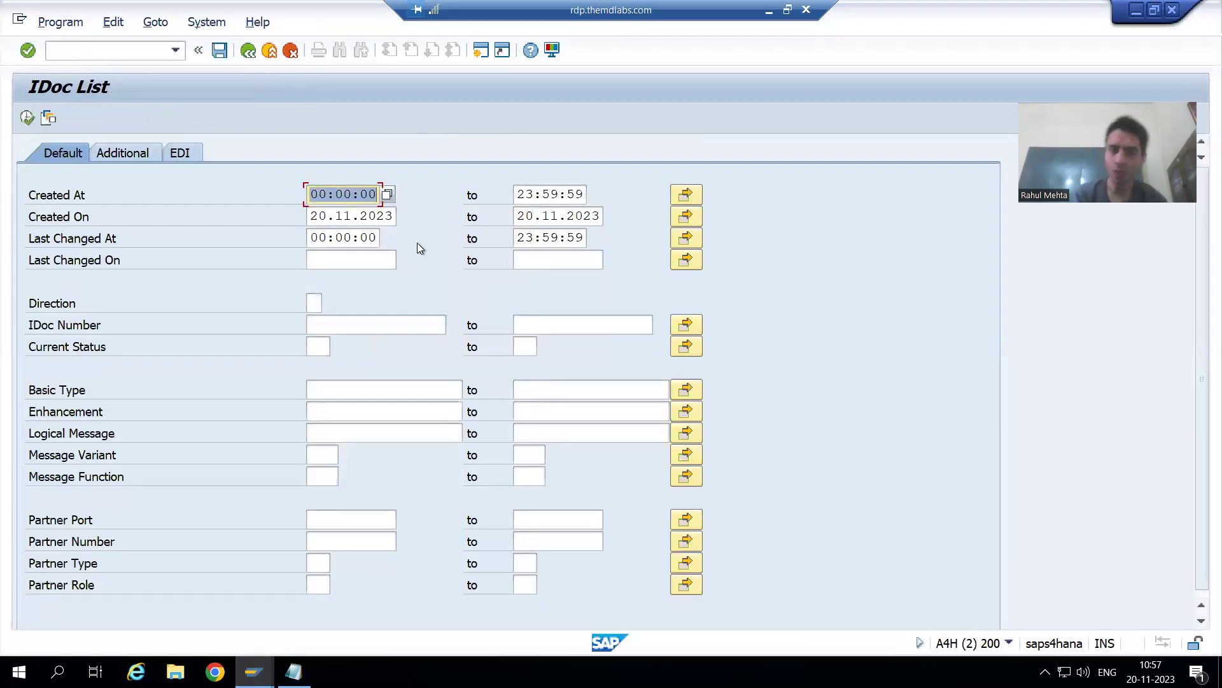
- Set the partner number for the IDoc selection in client 200 to A4HCLNT100
left_click(330, 542)
left_click(404, 541)
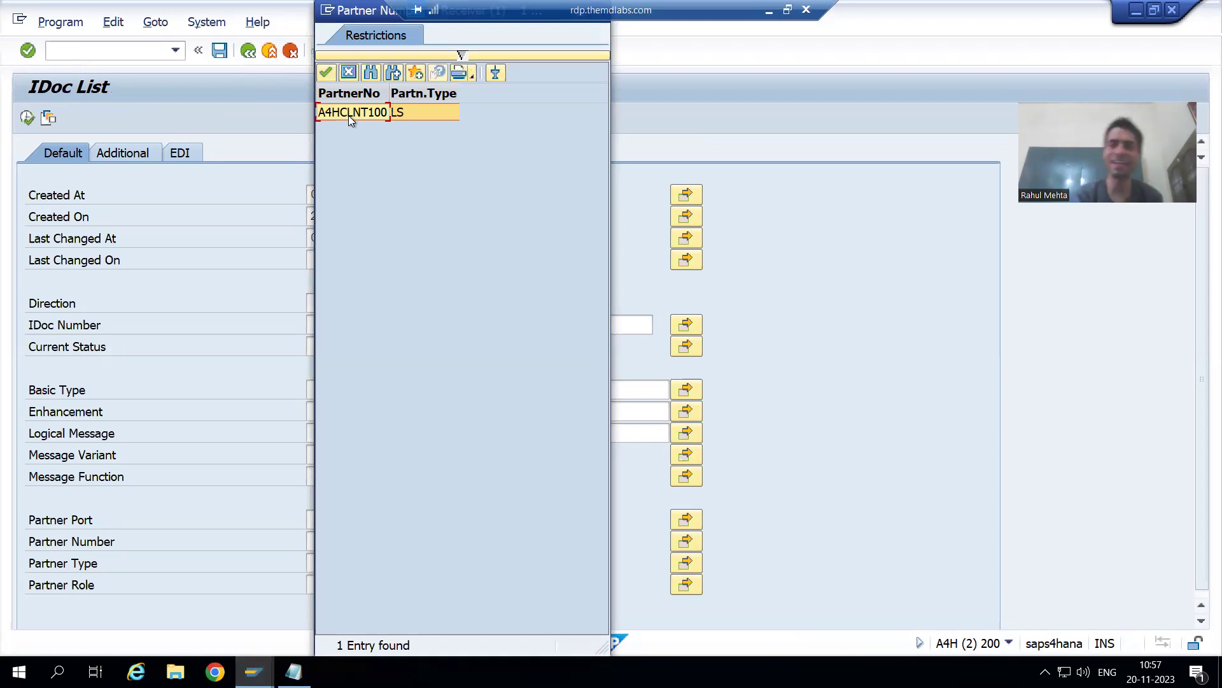
double_click(349, 112)
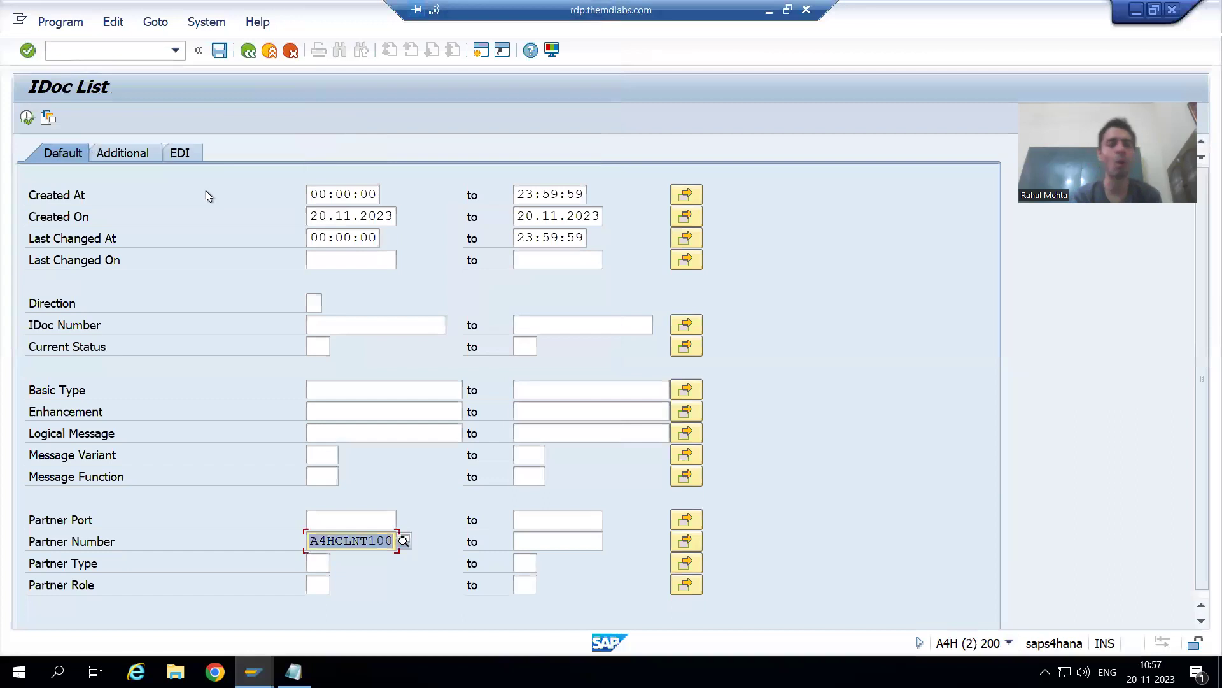
- Run the IDoc selection in client 200 and examine the most recent inbound IDocs at the end of the list
left_click(27, 118)
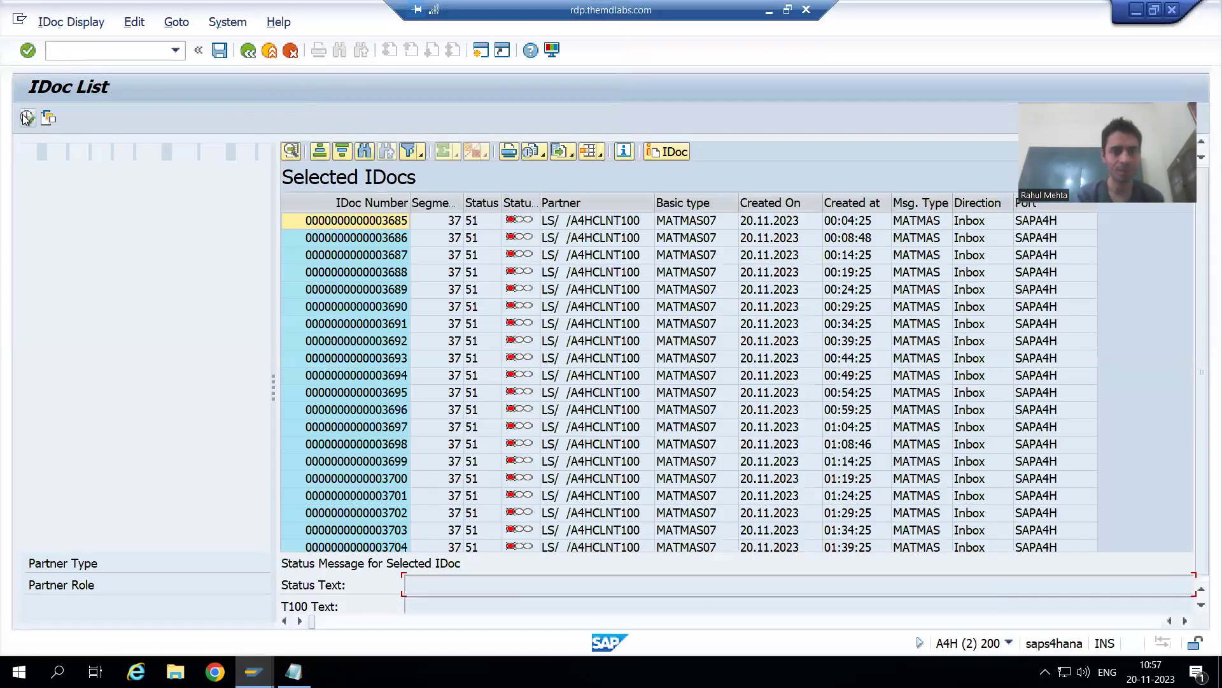
scroll(702, 331, "down", 20)
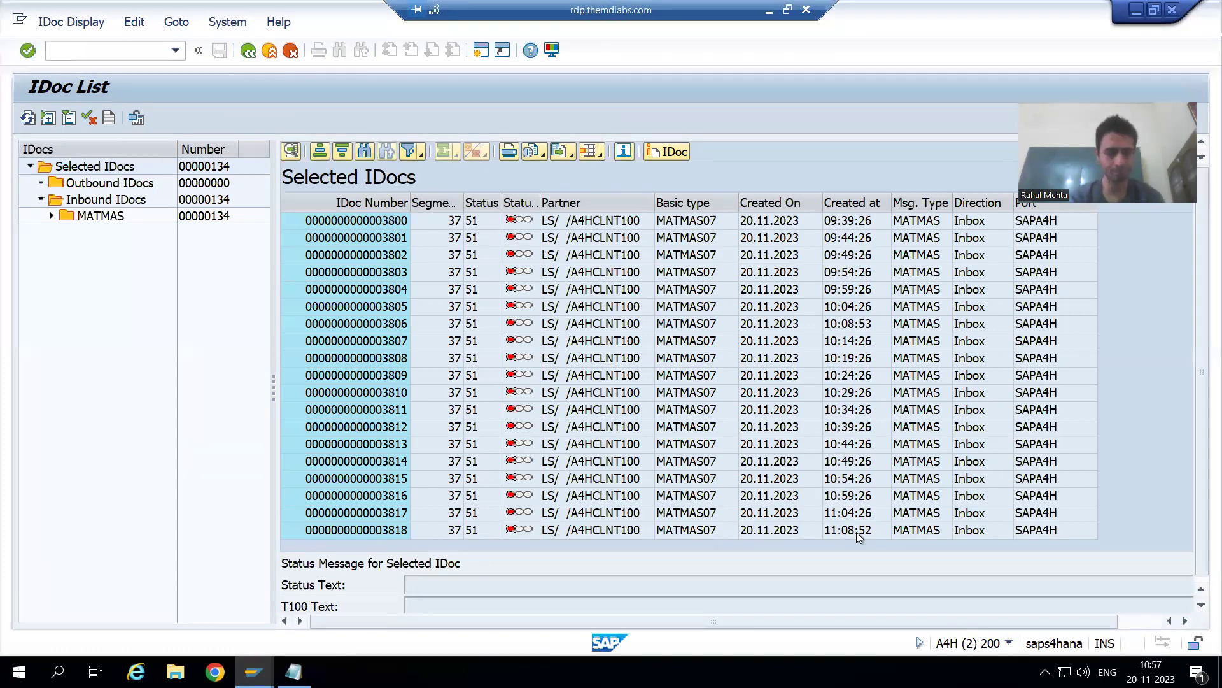
- Return to the Send Material session in client 100 and send MATERIAL_200_1 with message type MATMAS, acknowledging both information dialogs
key("alt+Tab")
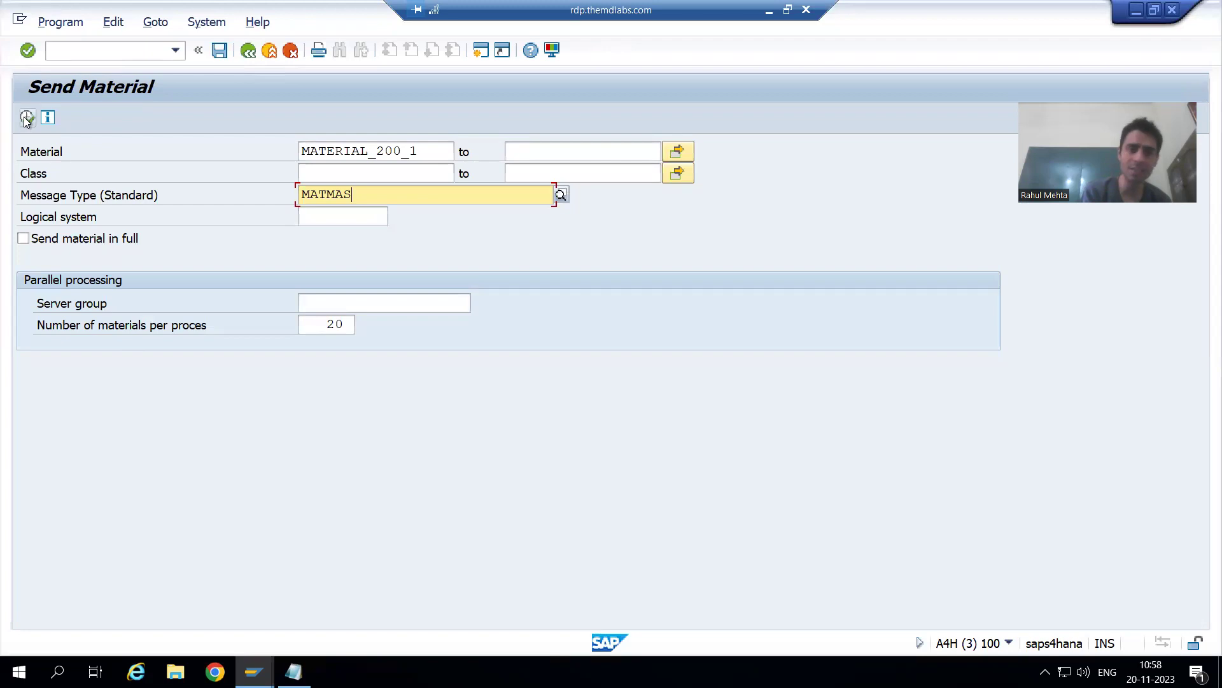
left_click(26, 119)
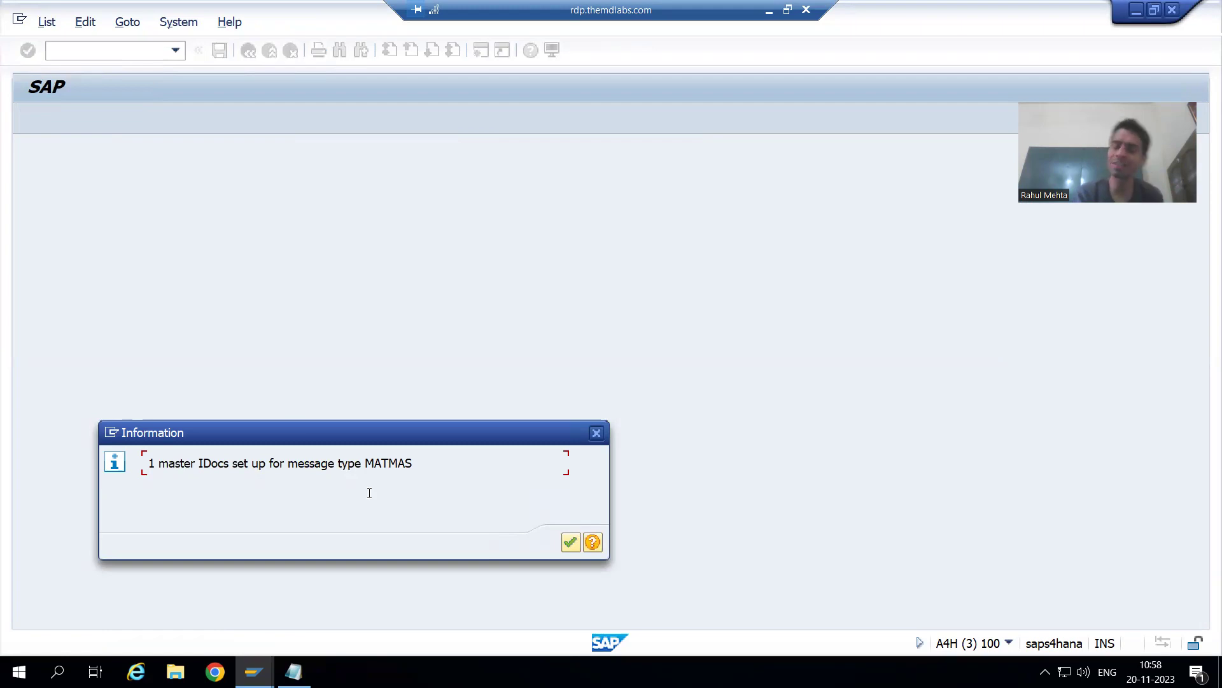
left_click(572, 543)
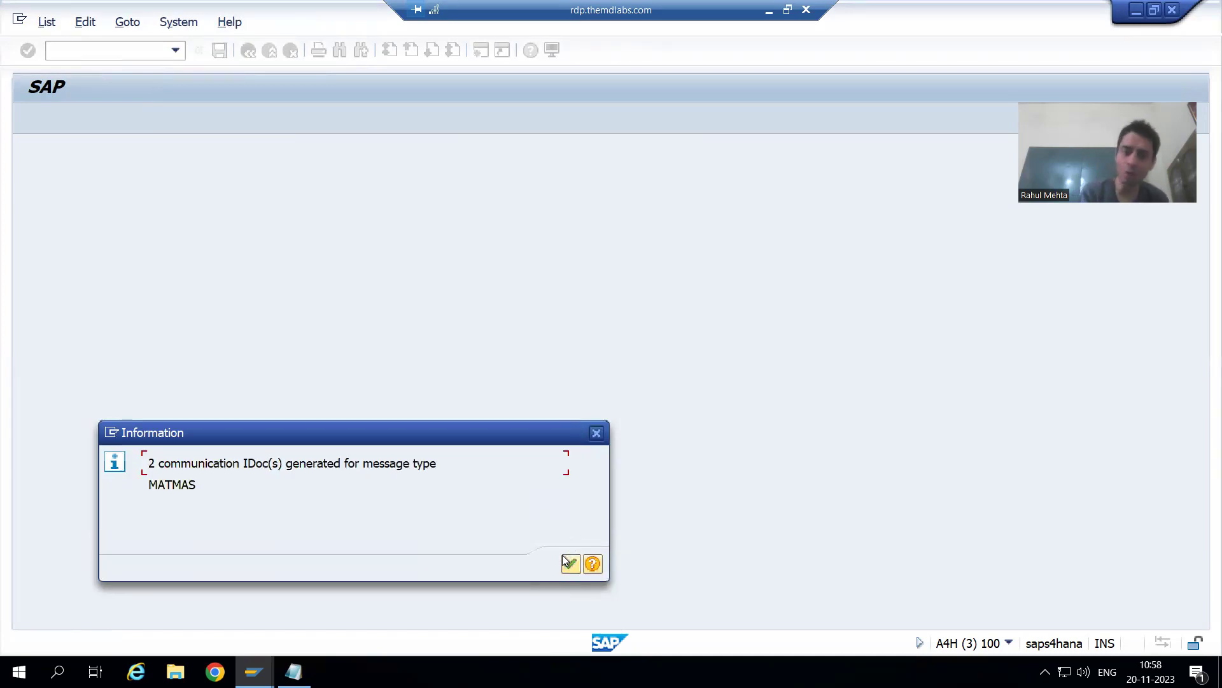
left_click(570, 564)
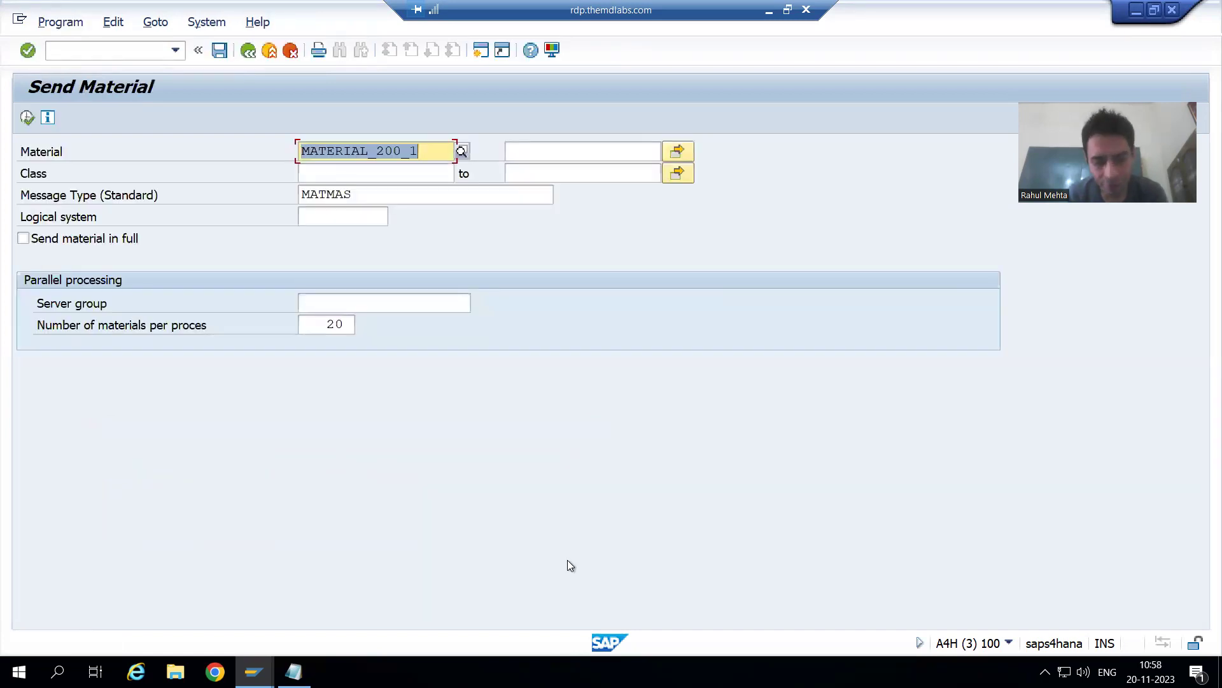
- Switch to the IDoc list in client 100, refresh it and examine the newest outbound IDocs at the end
key("alt+Tab")
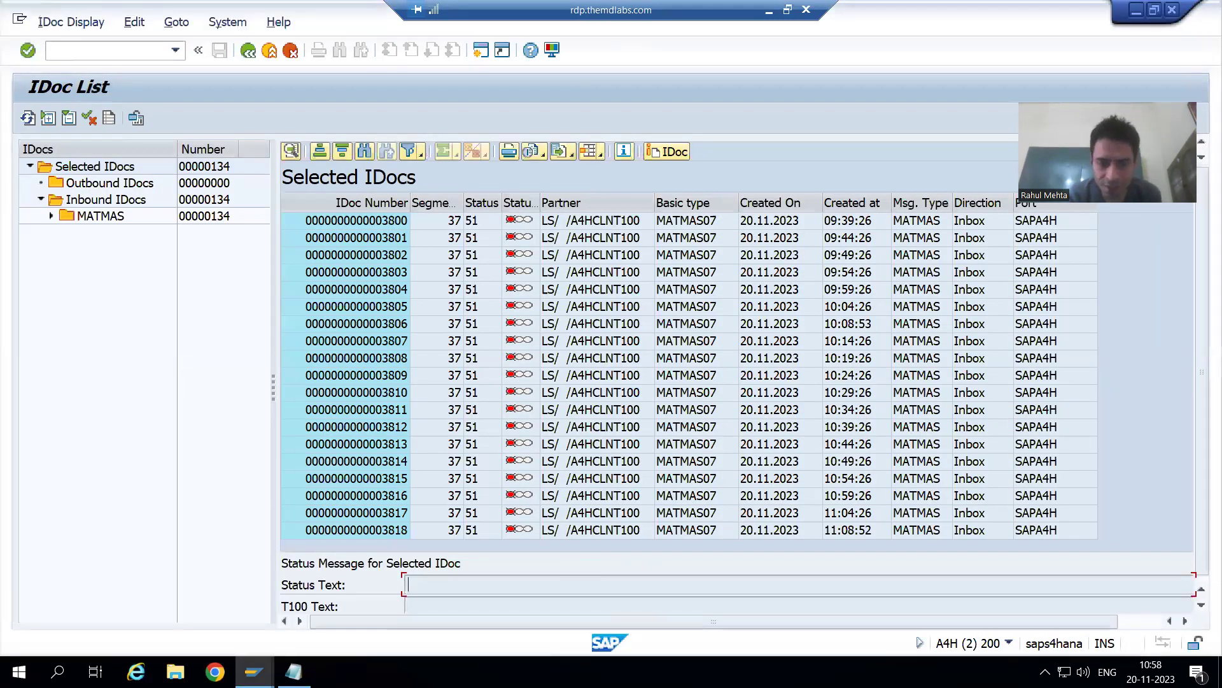
left_click(254, 671)
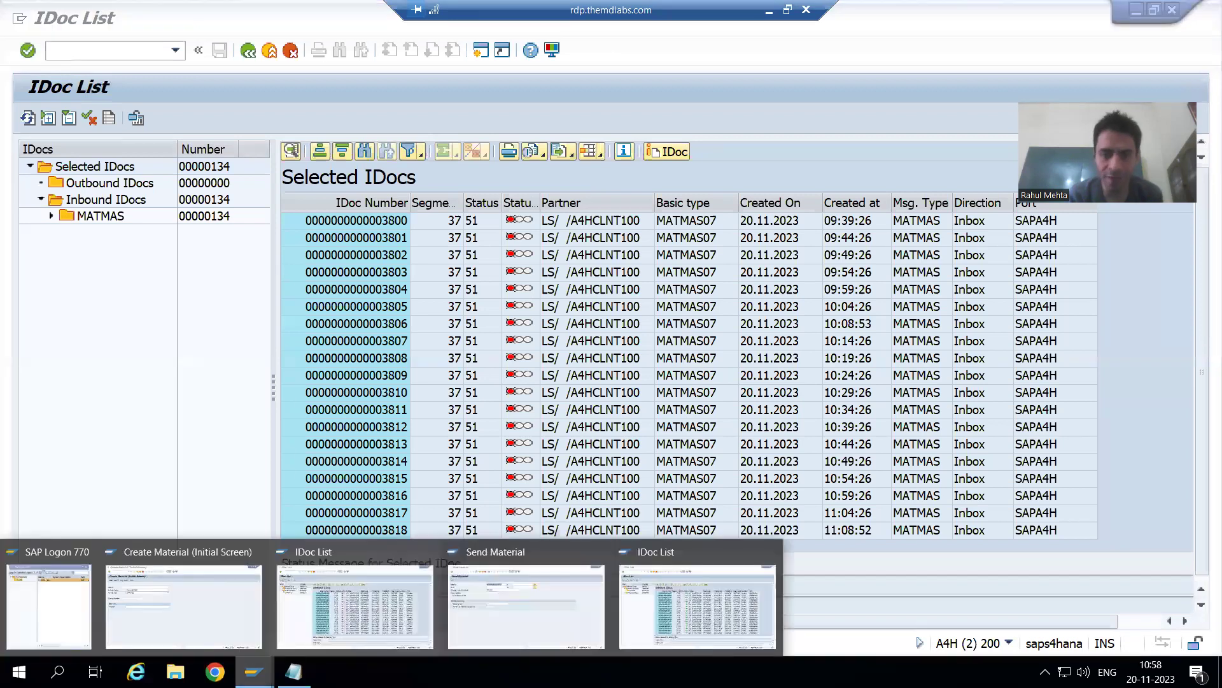
left_click(316, 619)
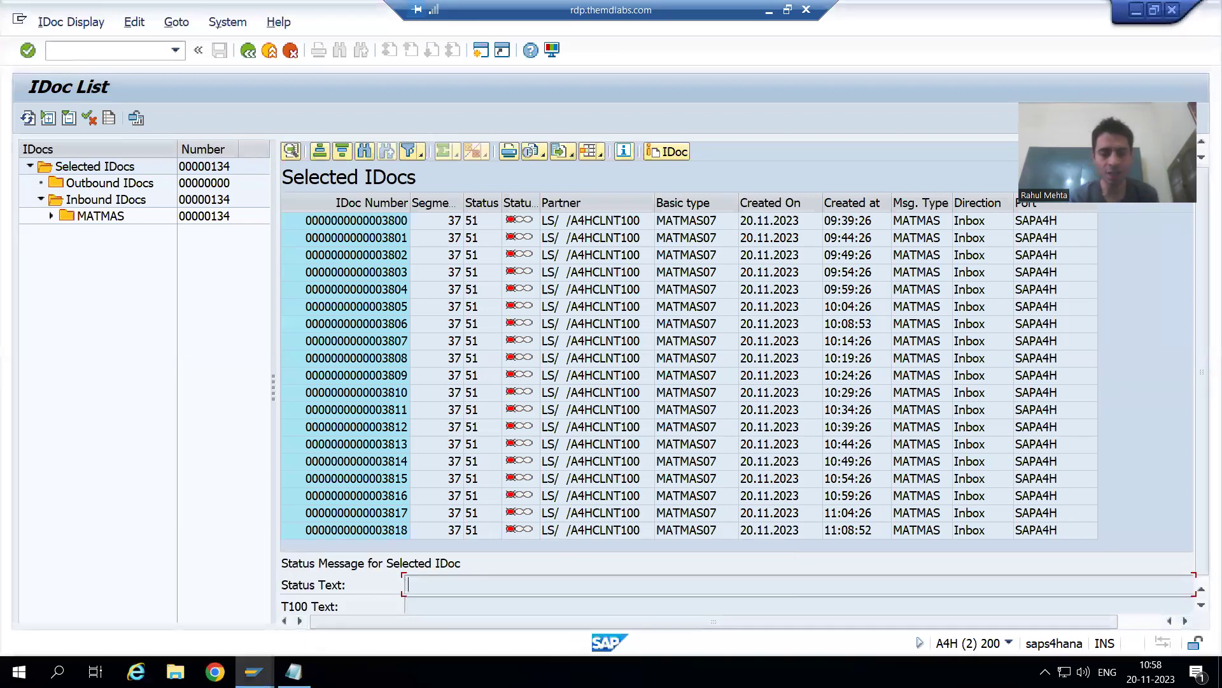
left_click(254, 671)
left_click(674, 594)
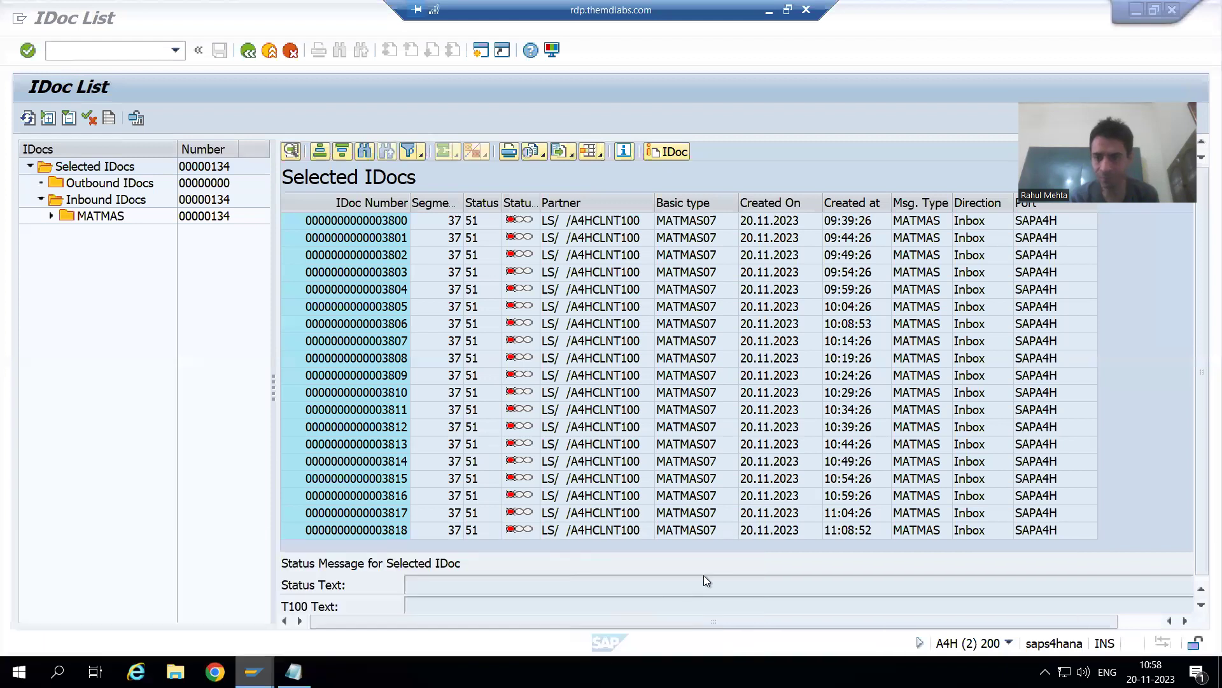
left_click(28, 120)
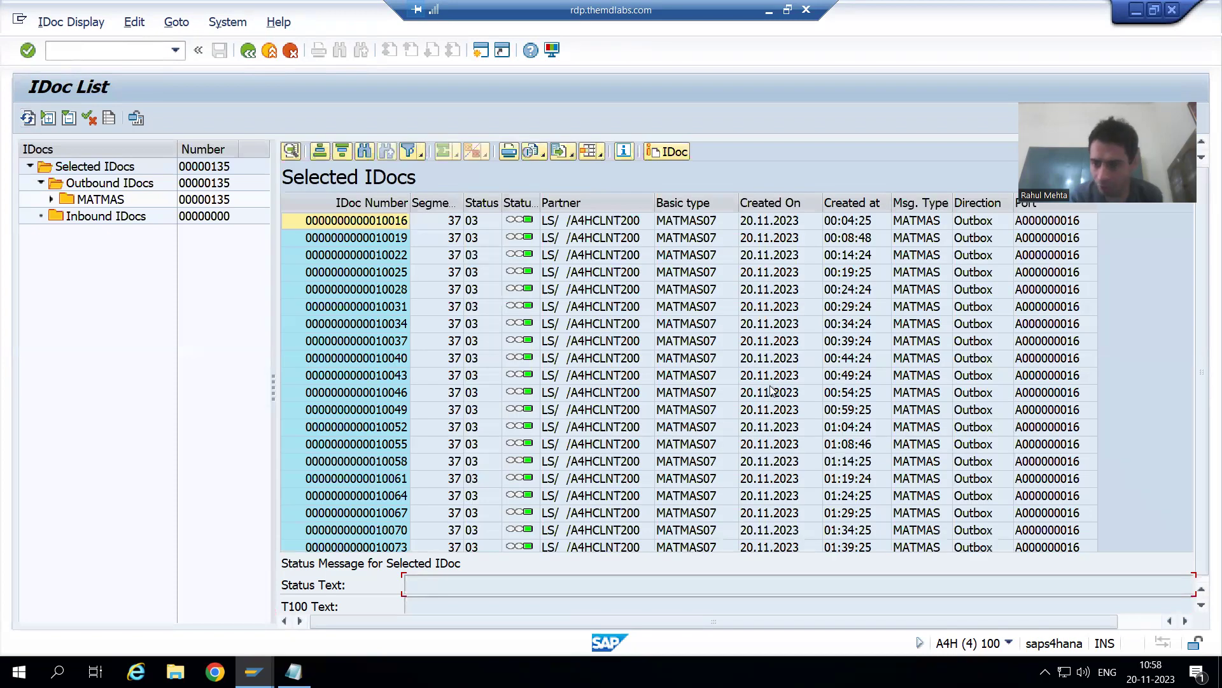
scroll(844, 496, "down", 20)
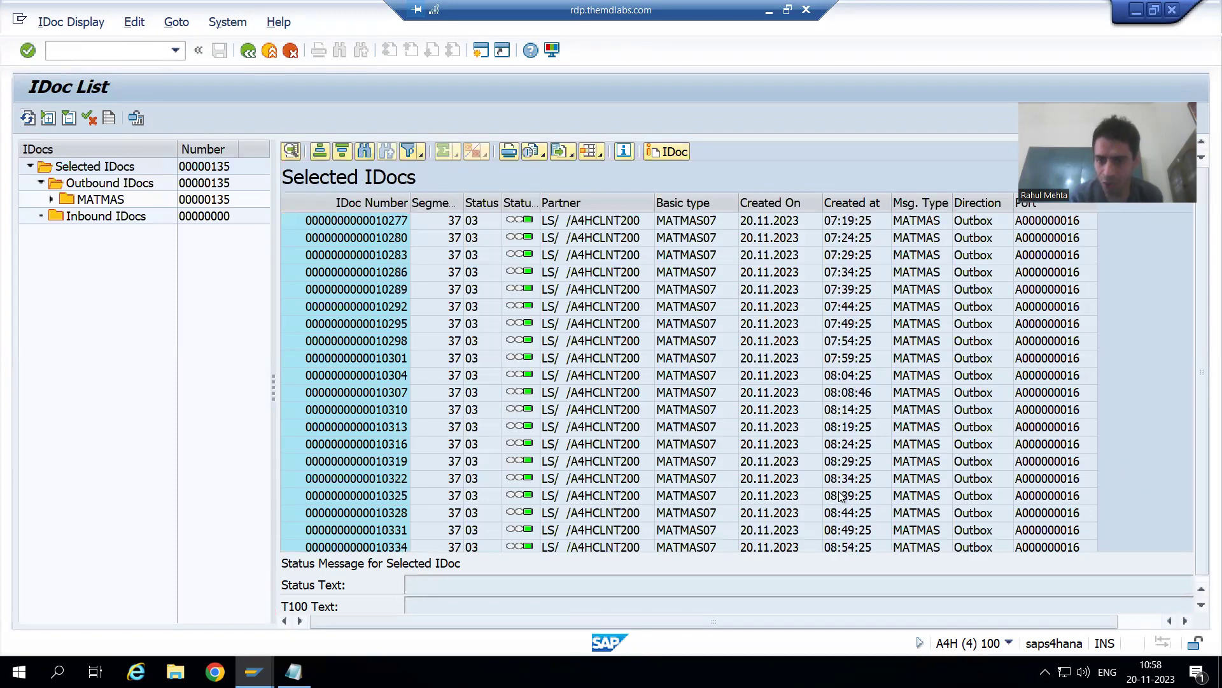
scroll(841, 497, "down", 5)
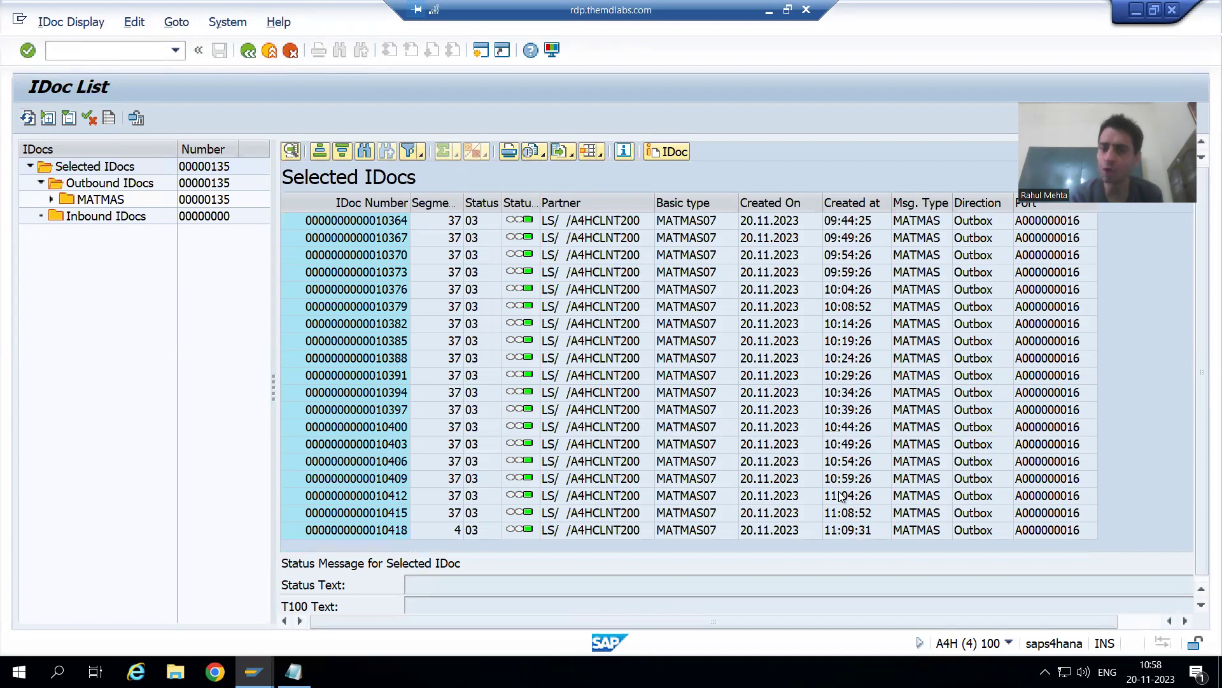
- Check the material number in the E1MARAM data segment of outbound IDoc 10415, then return to the IDoc list
left_click(389, 513)
left_click(390, 531)
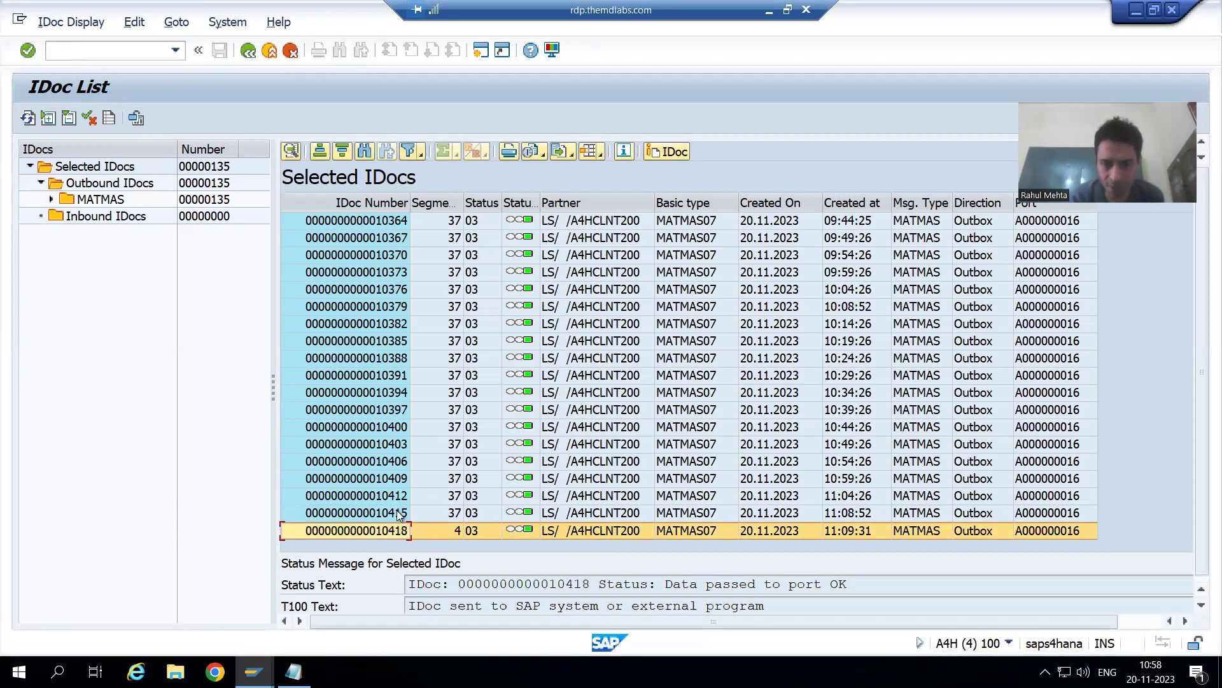
double_click(398, 514)
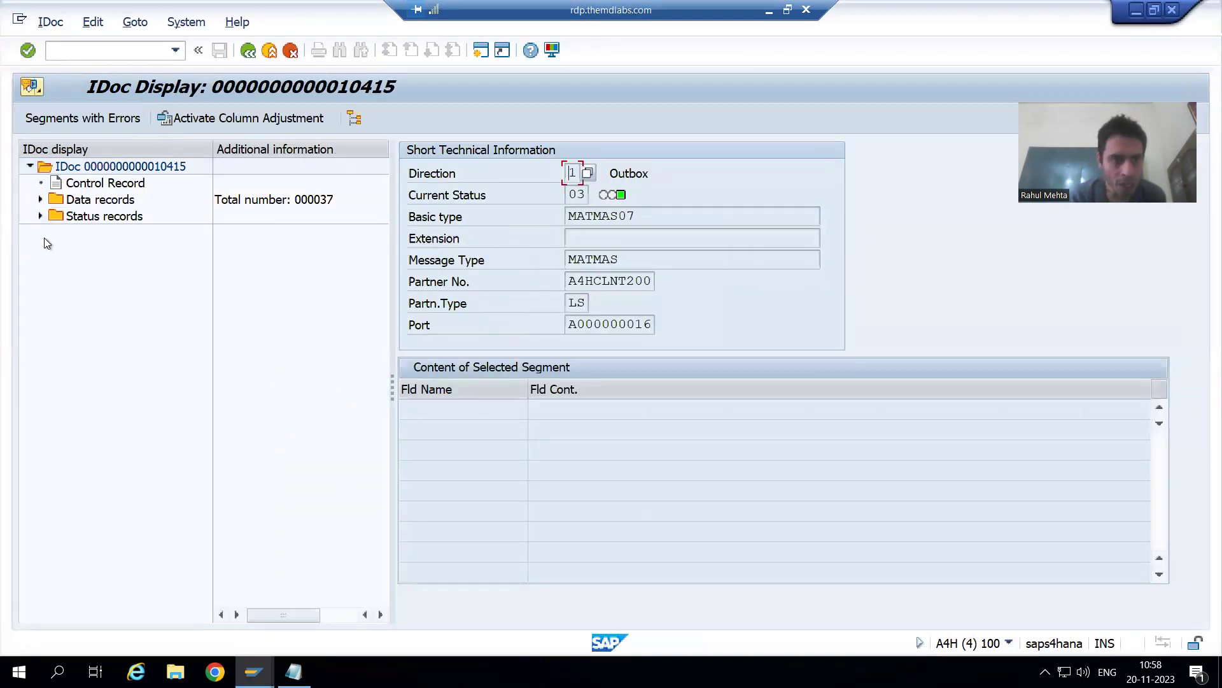
left_click(40, 200)
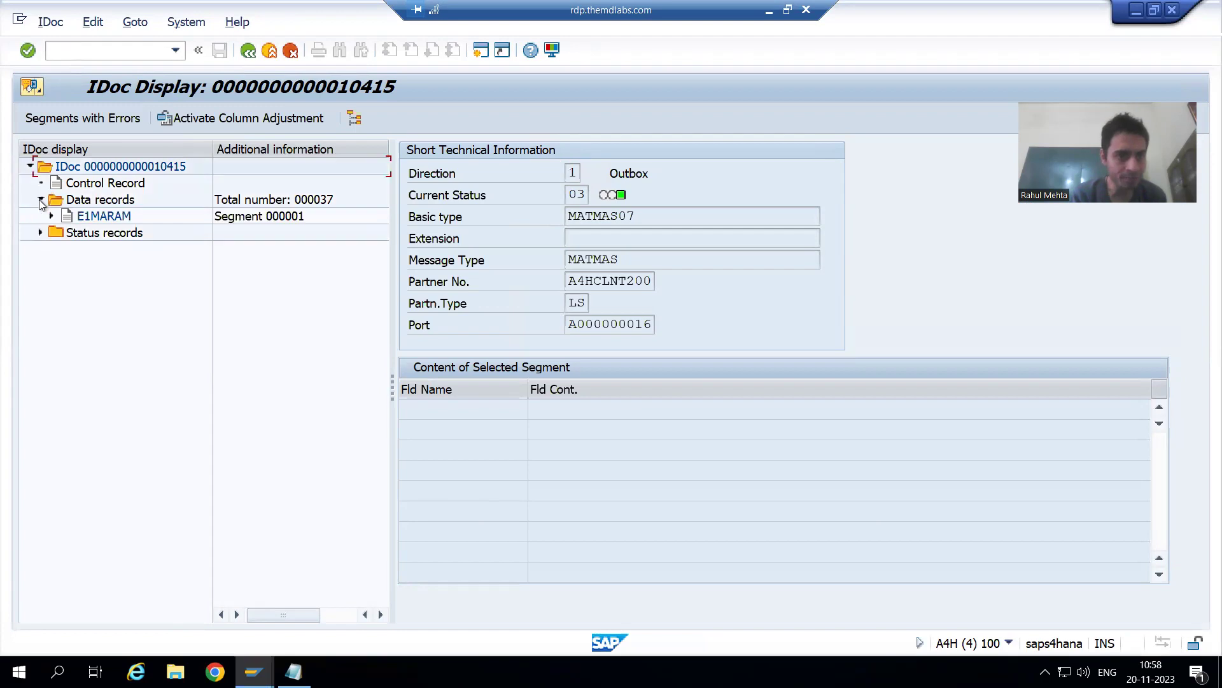
left_click(100, 217)
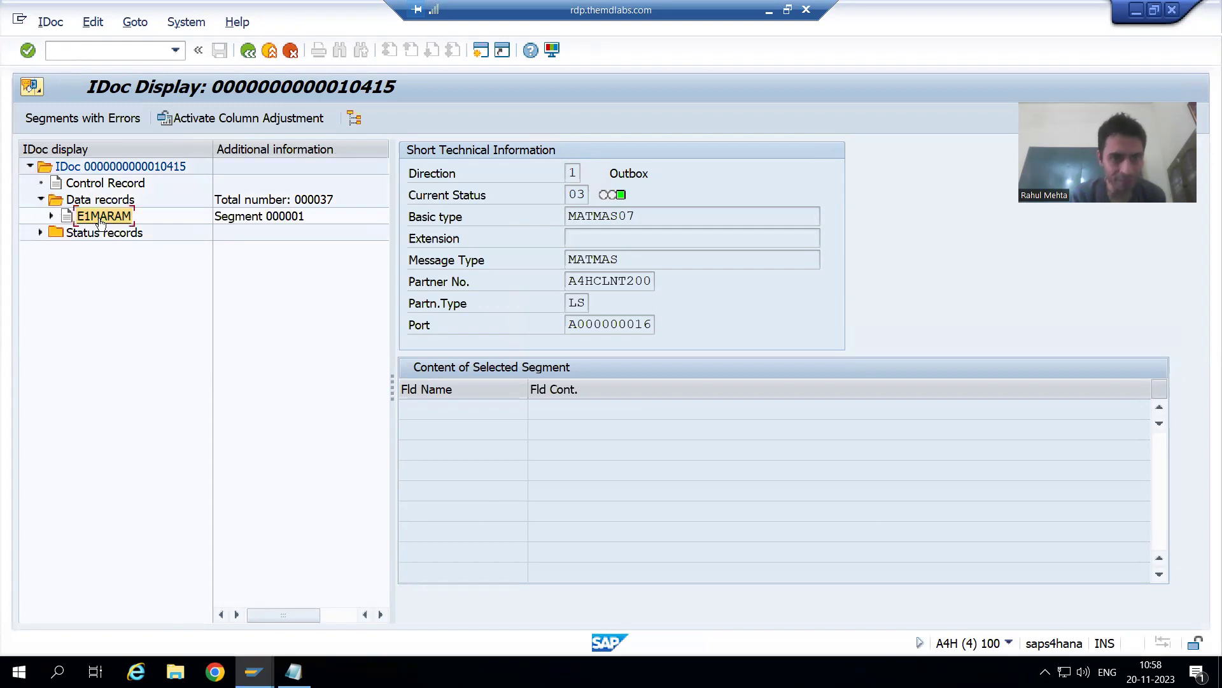
left_click(579, 428)
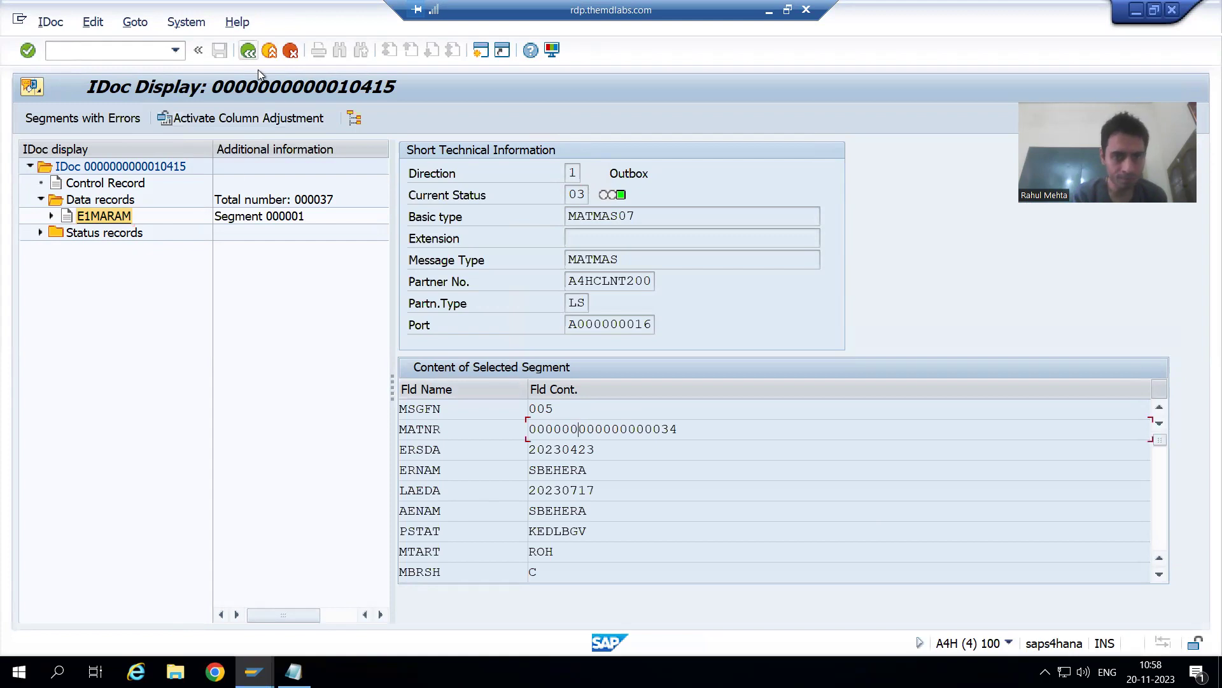
key("F3")
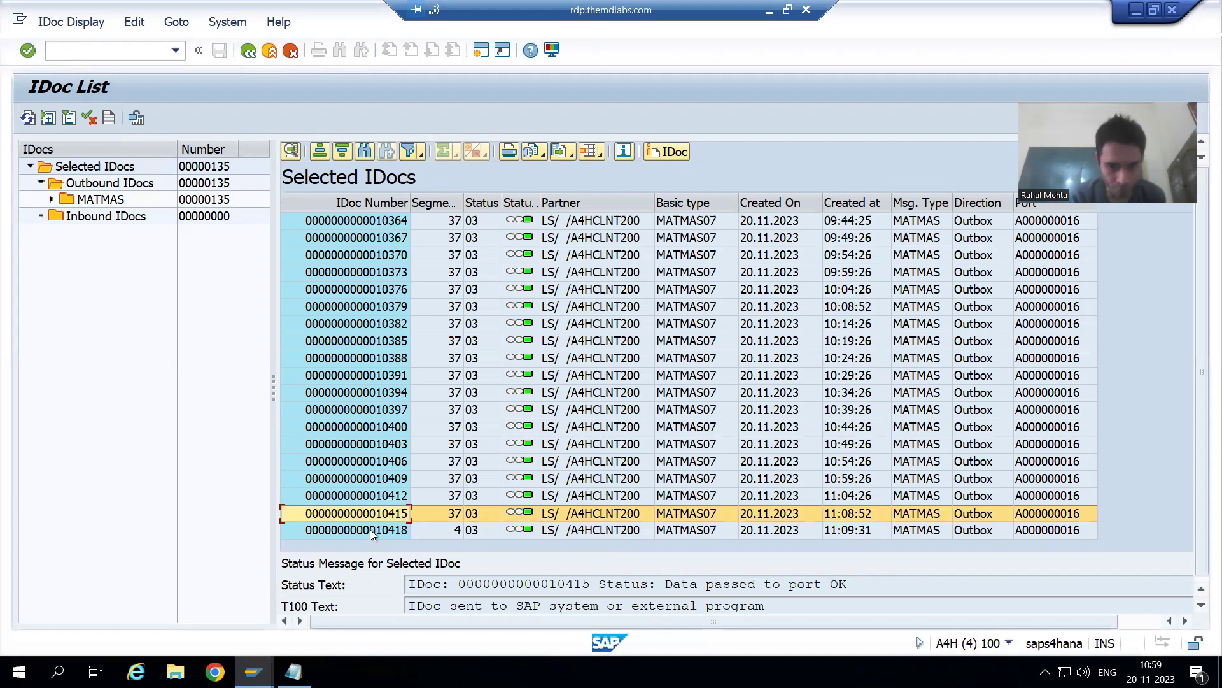
- Open the last outbound IDoc, 10418, and examine its E1MARAM segment content and its direction
double_click(371, 530)
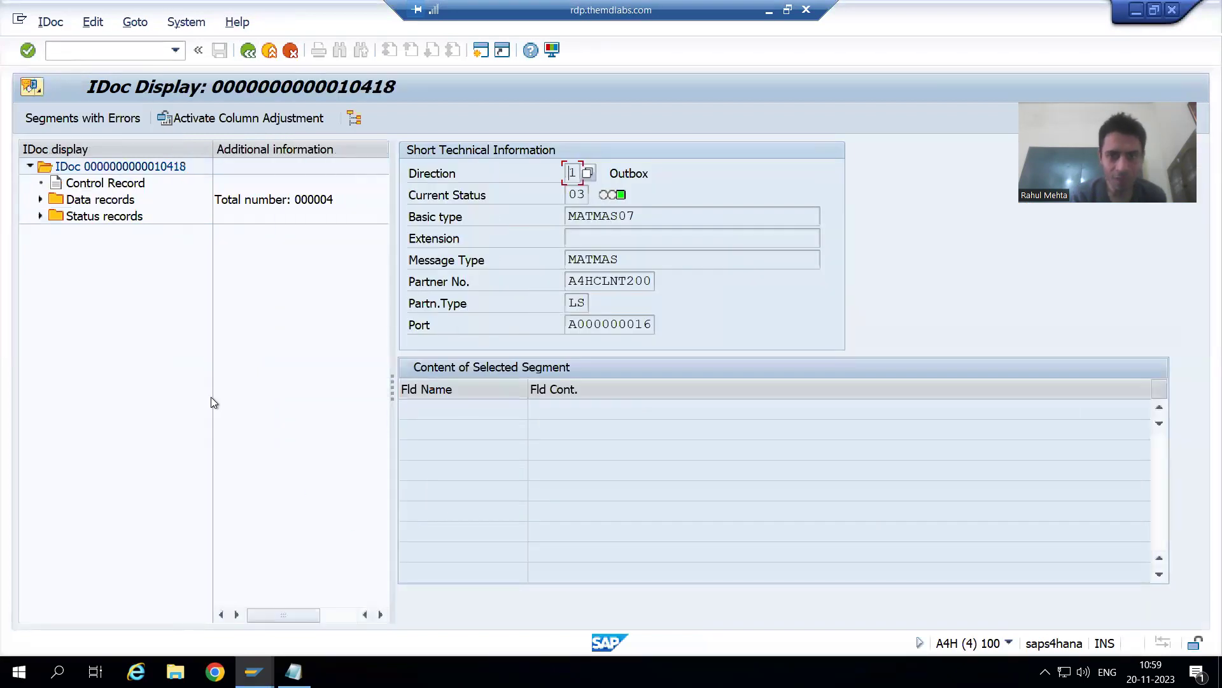
left_click(41, 200)
left_click(103, 217)
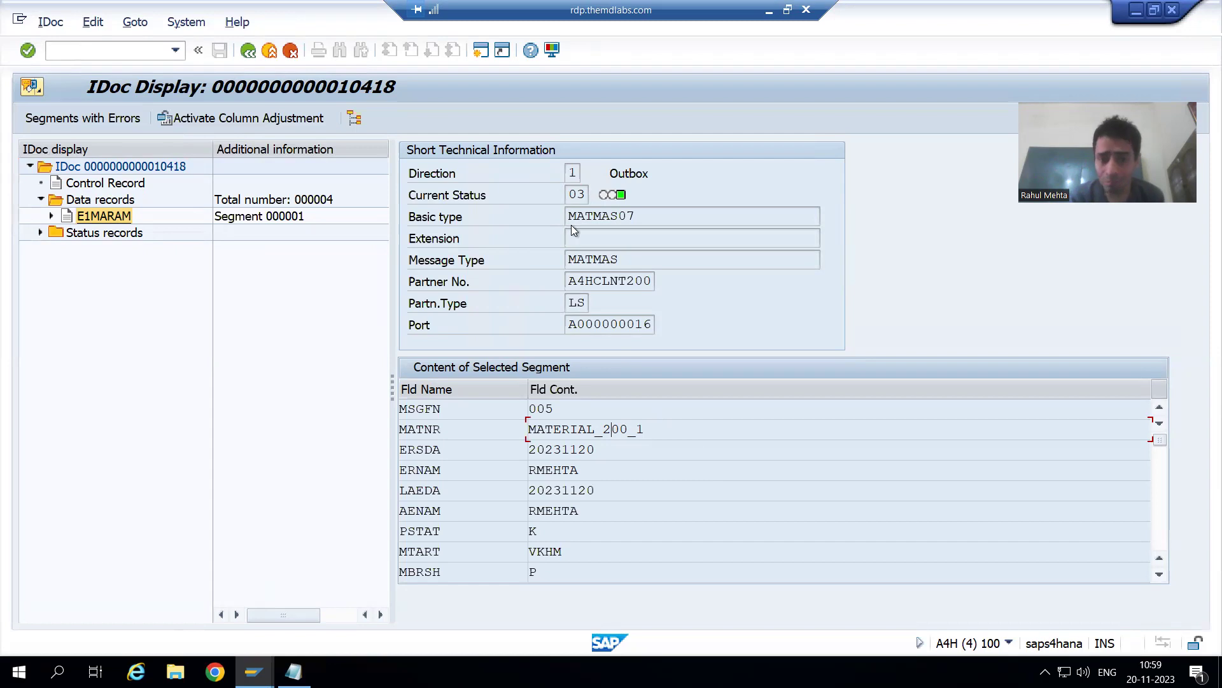
left_click(575, 173)
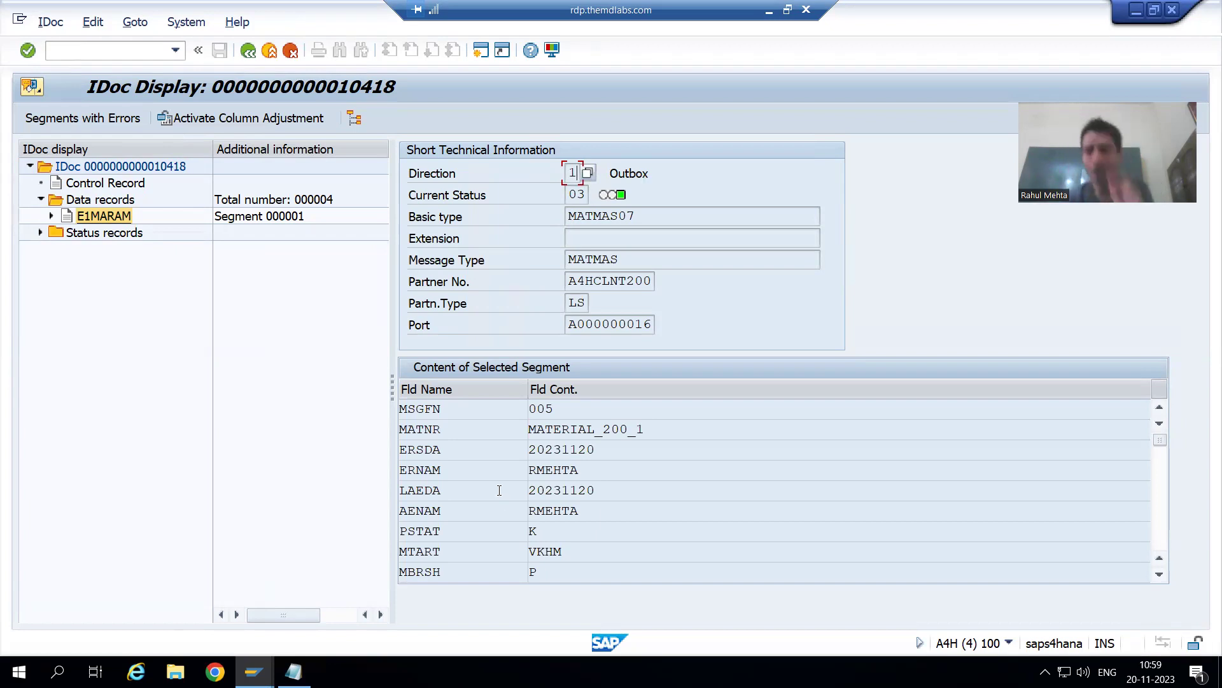
- Switch to the IDoc list in client 200, refresh it and examine the newest inbound IDocs at the end
left_click(254, 671)
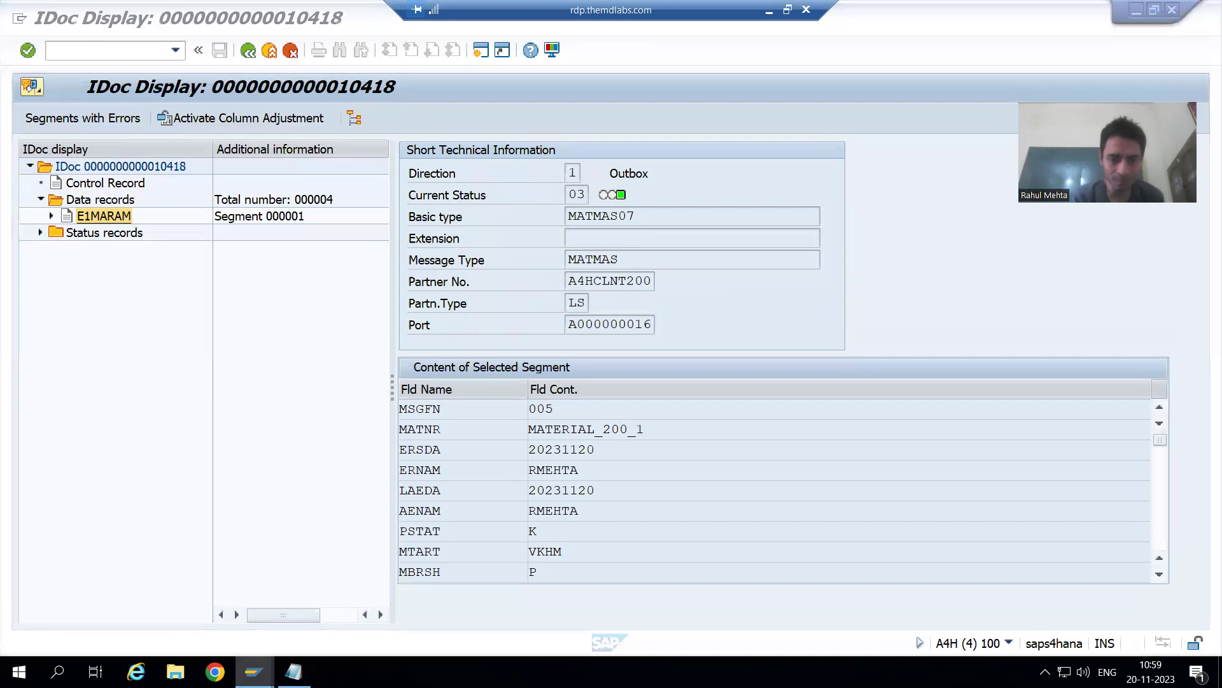
left_click(679, 595)
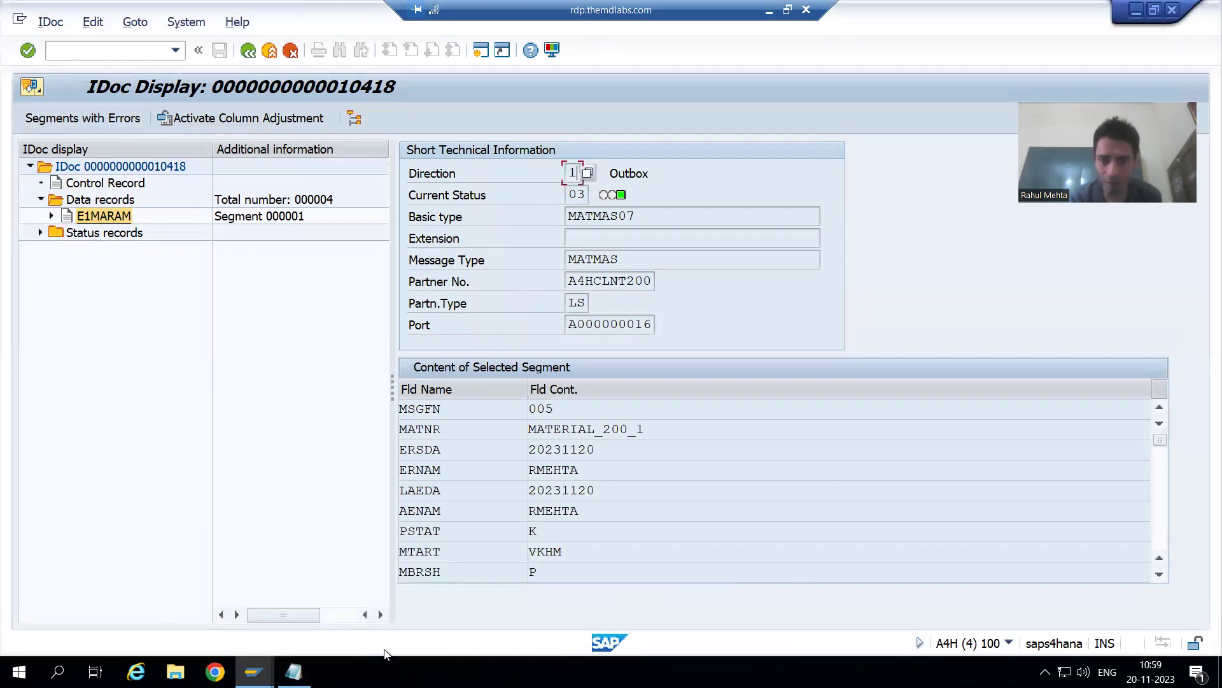
left_click(254, 671)
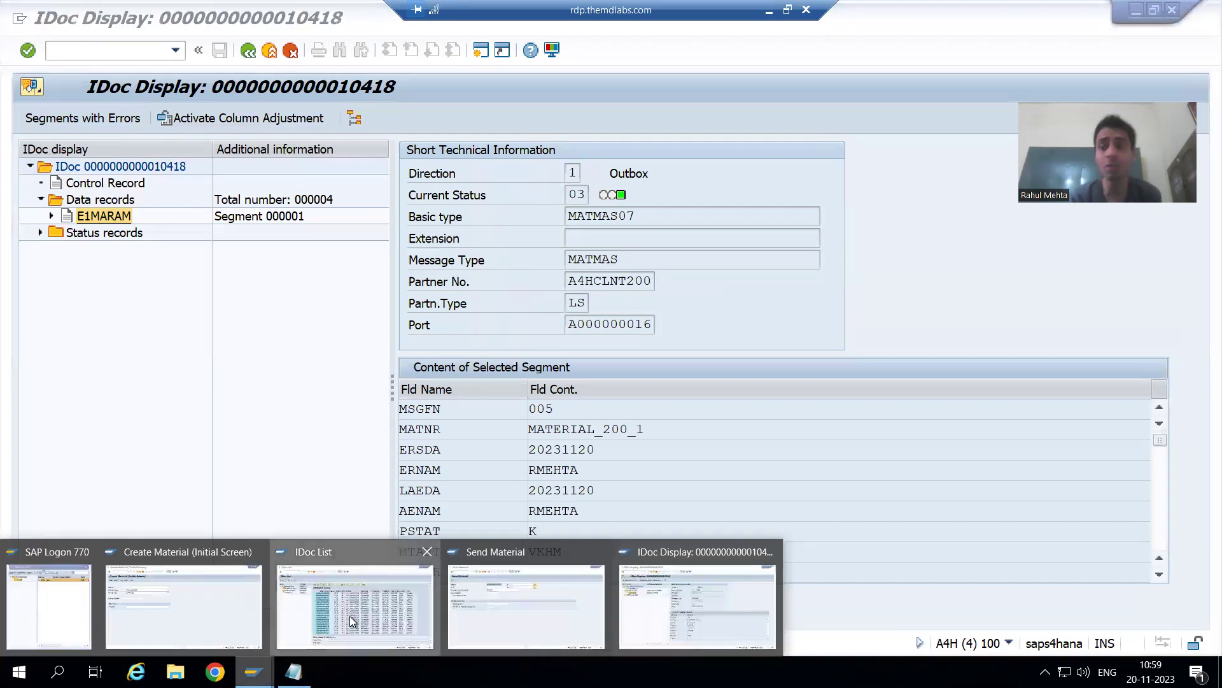
left_click(349, 616)
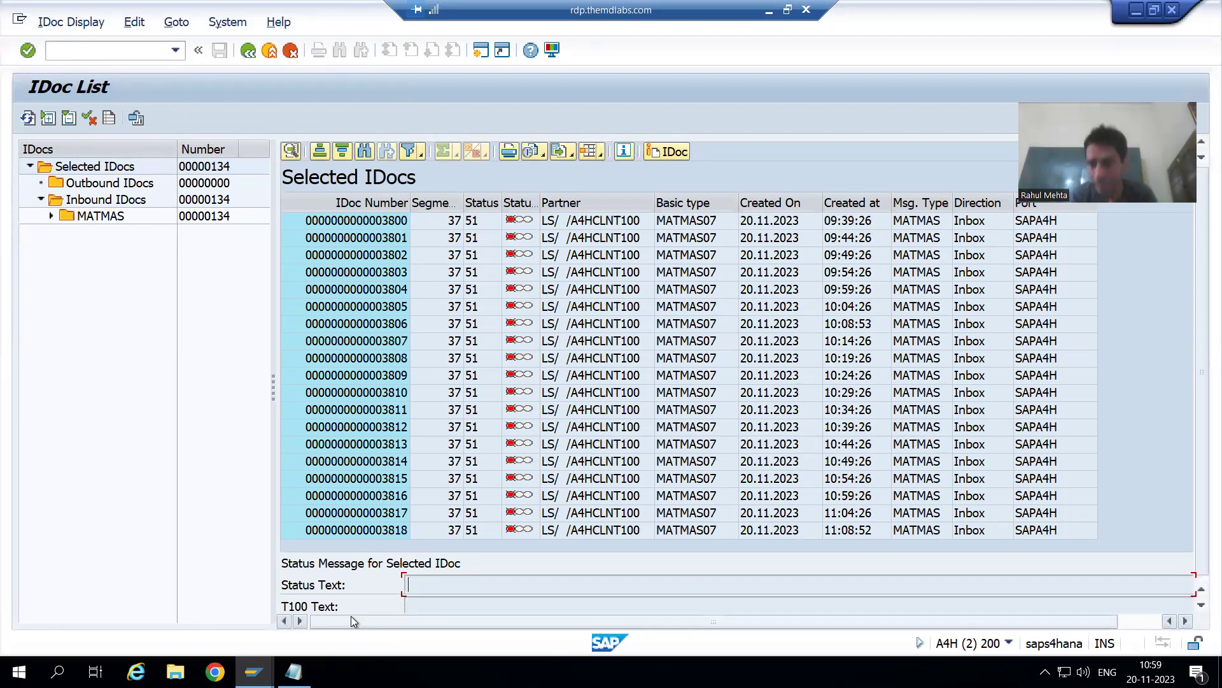
left_click(28, 119)
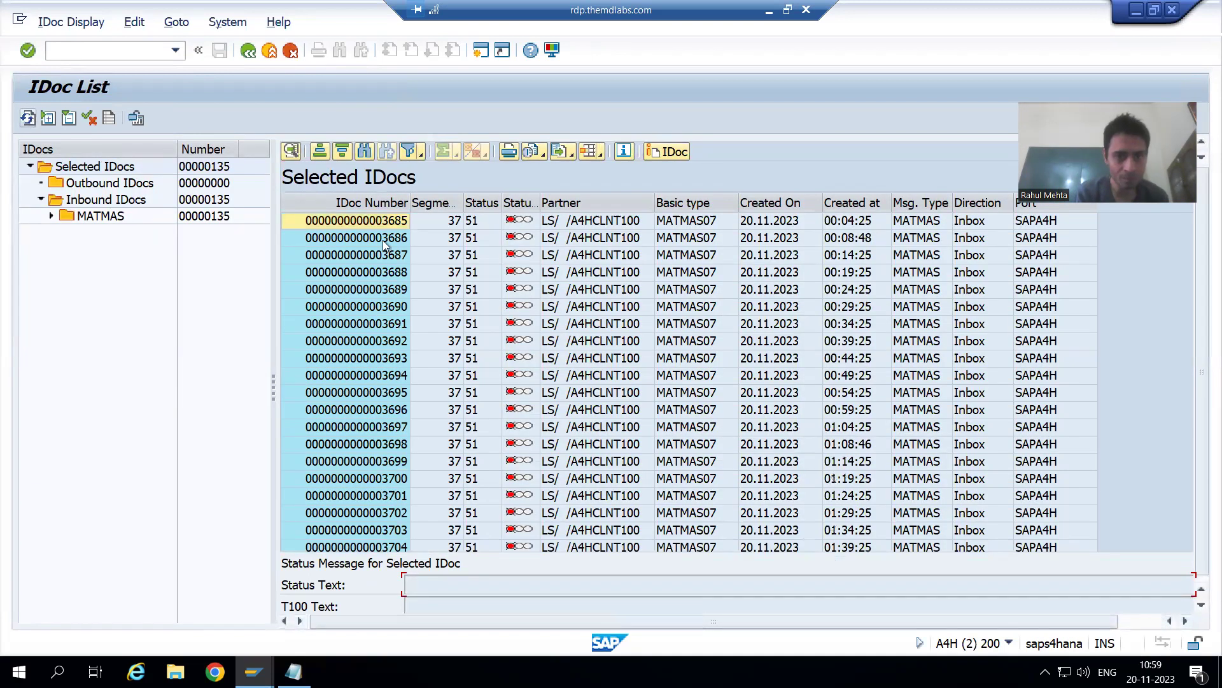
scroll(625, 373, "down", 13)
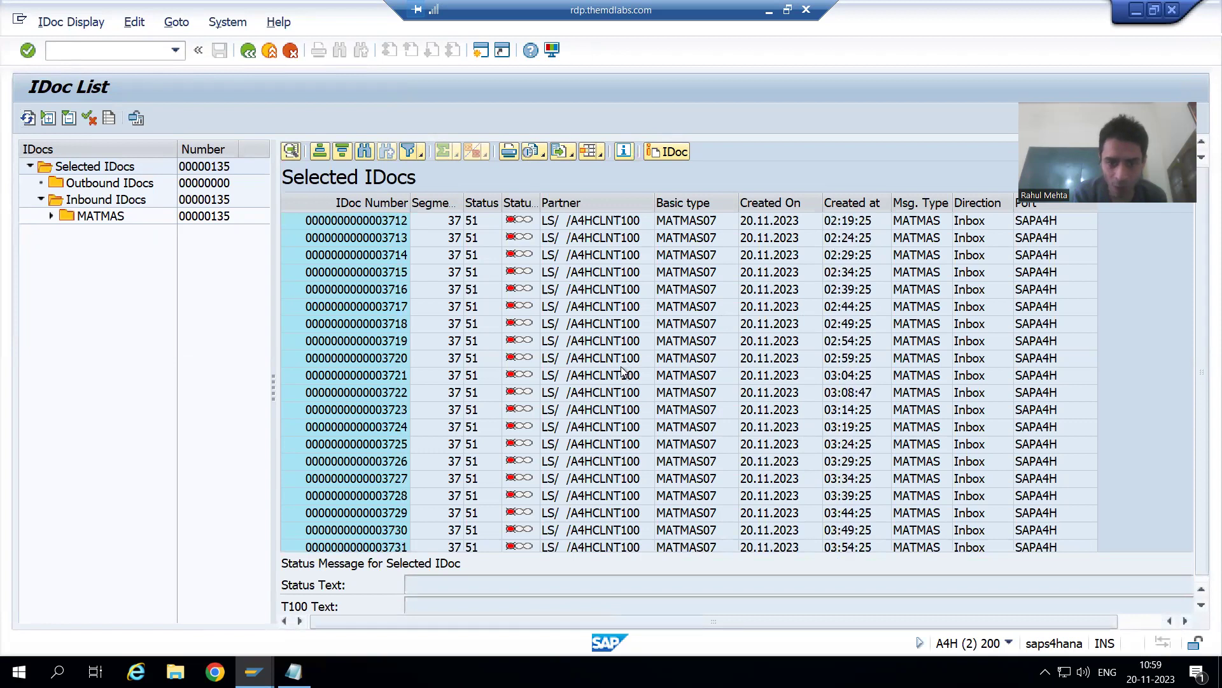
scroll(621, 370, "down", 18)
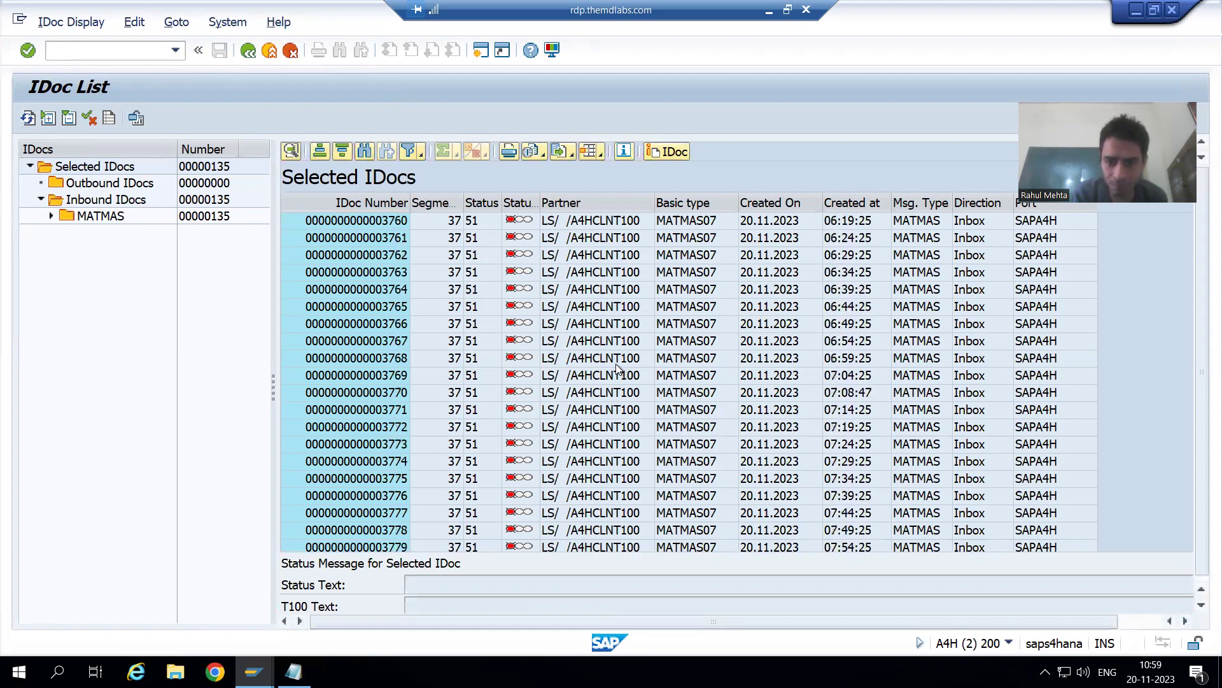
scroll(616, 364, "down", 8)
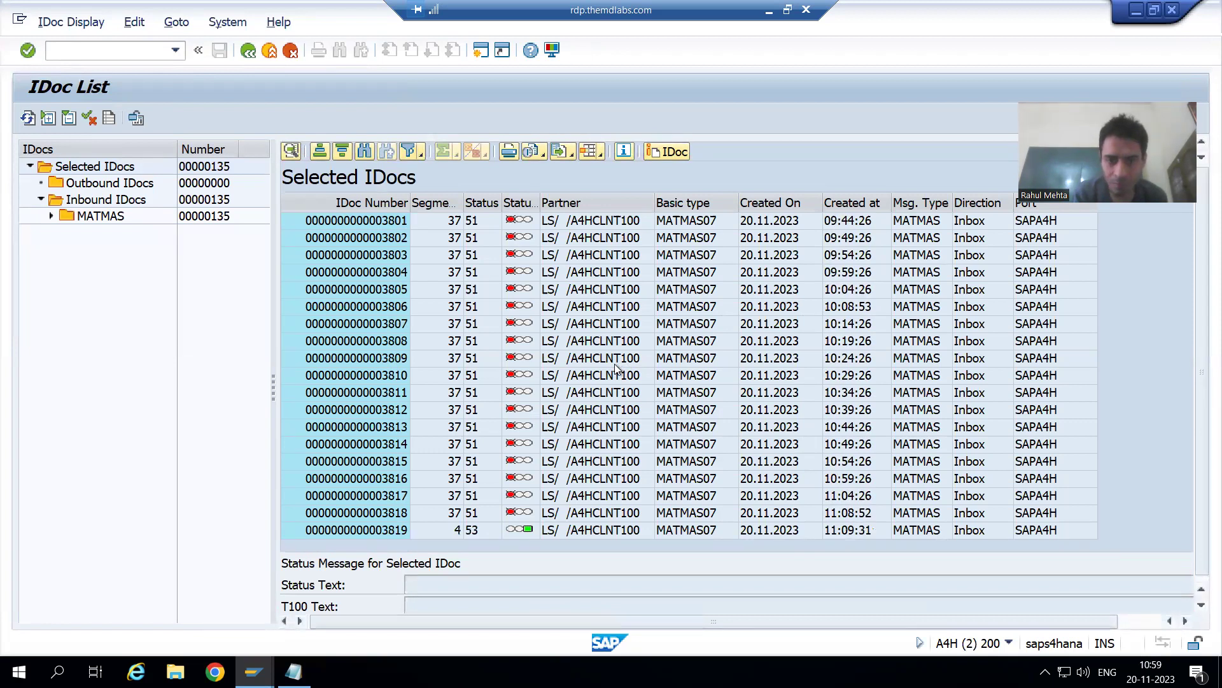
- Open the last inbound IDoc, 3819, and check the MATNR value in its E1MARAM data segment
left_click(383, 533)
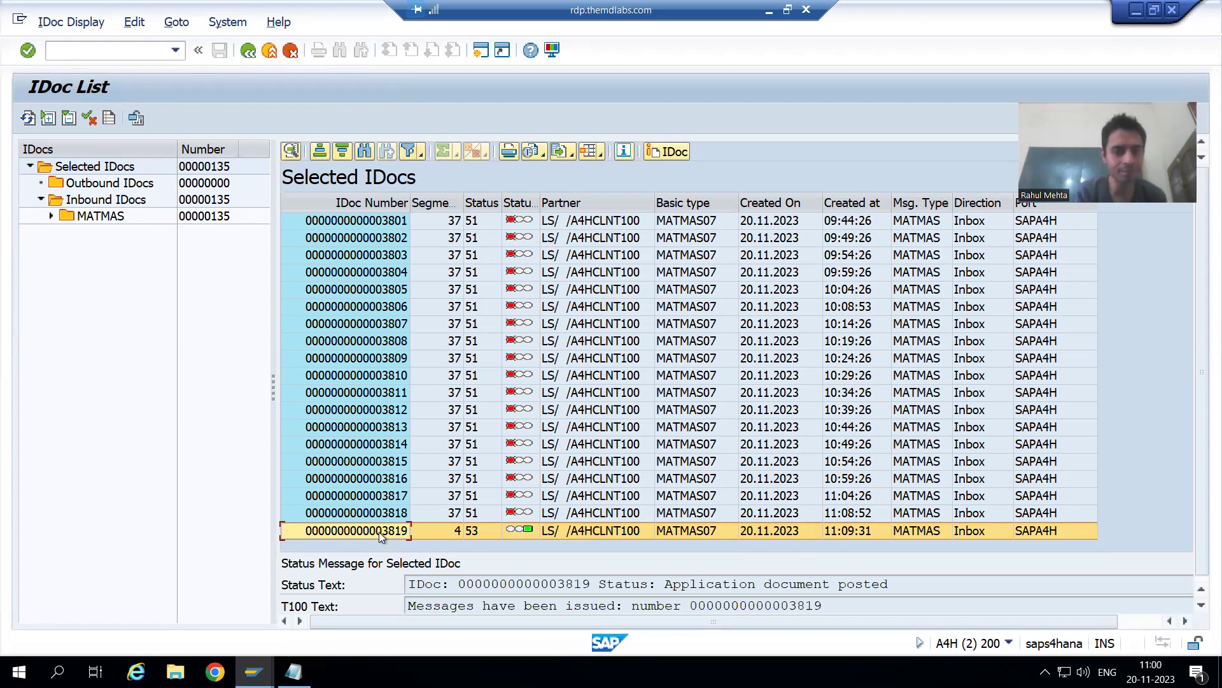
double_click(379, 532)
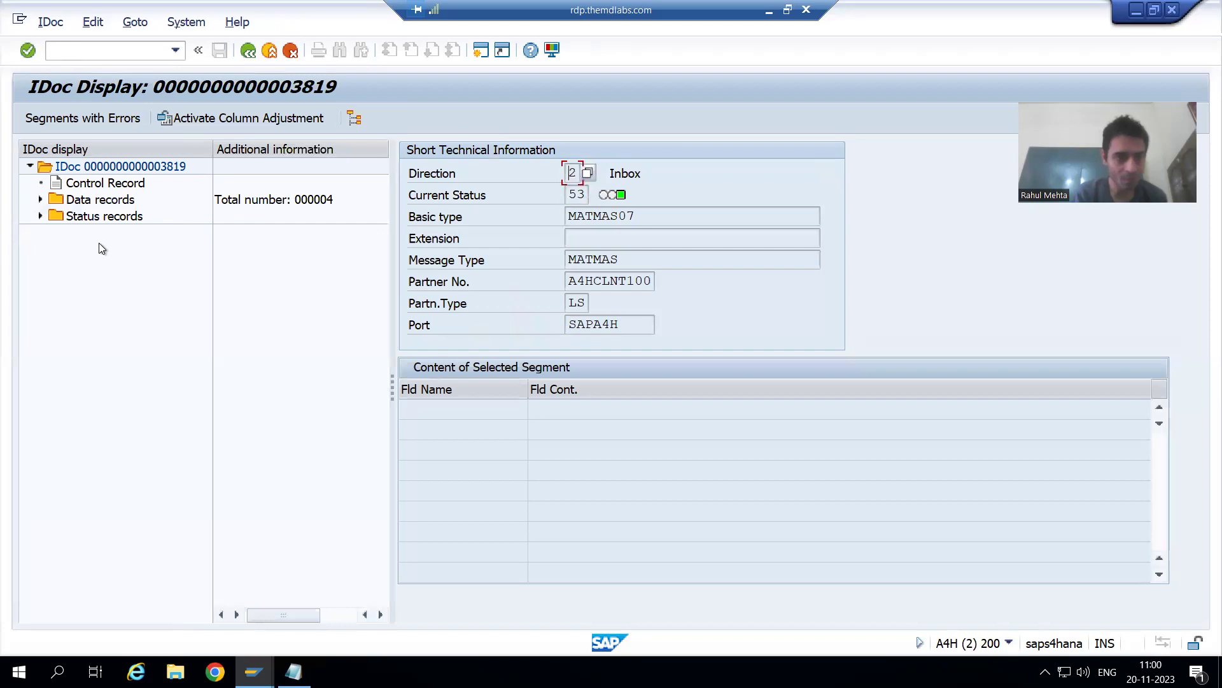
left_click(38, 201)
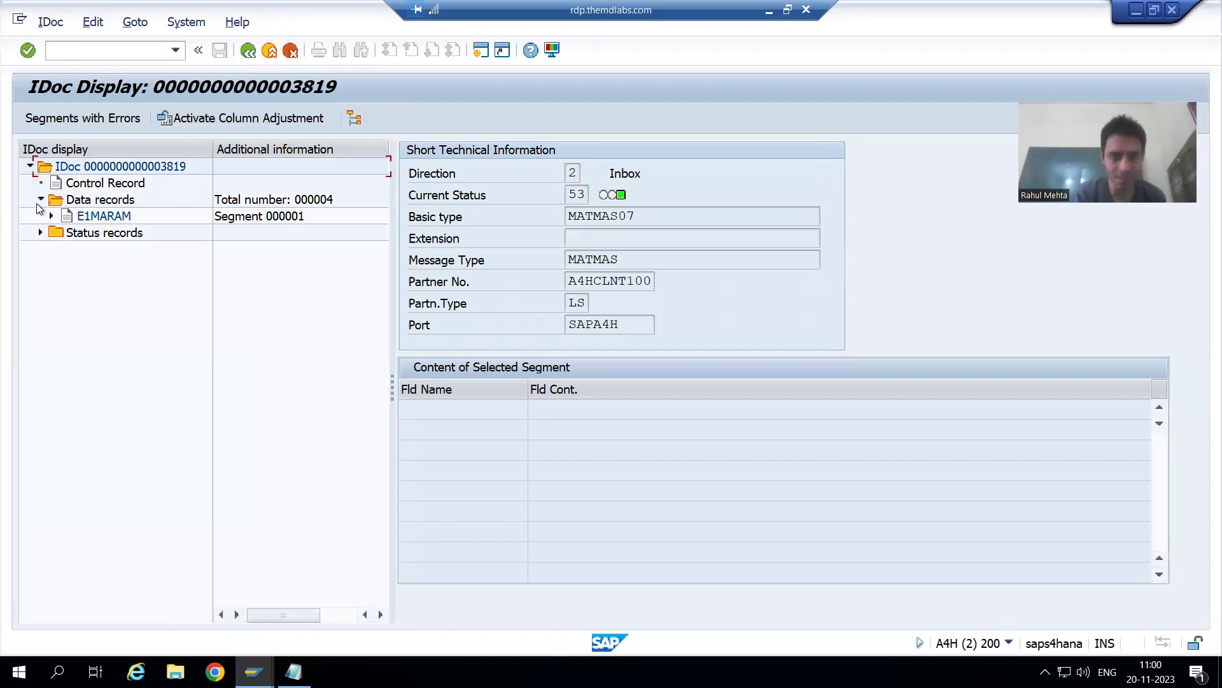
left_click(107, 219)
left_click(663, 427)
left_click_drag(521, 434, 521, 434)
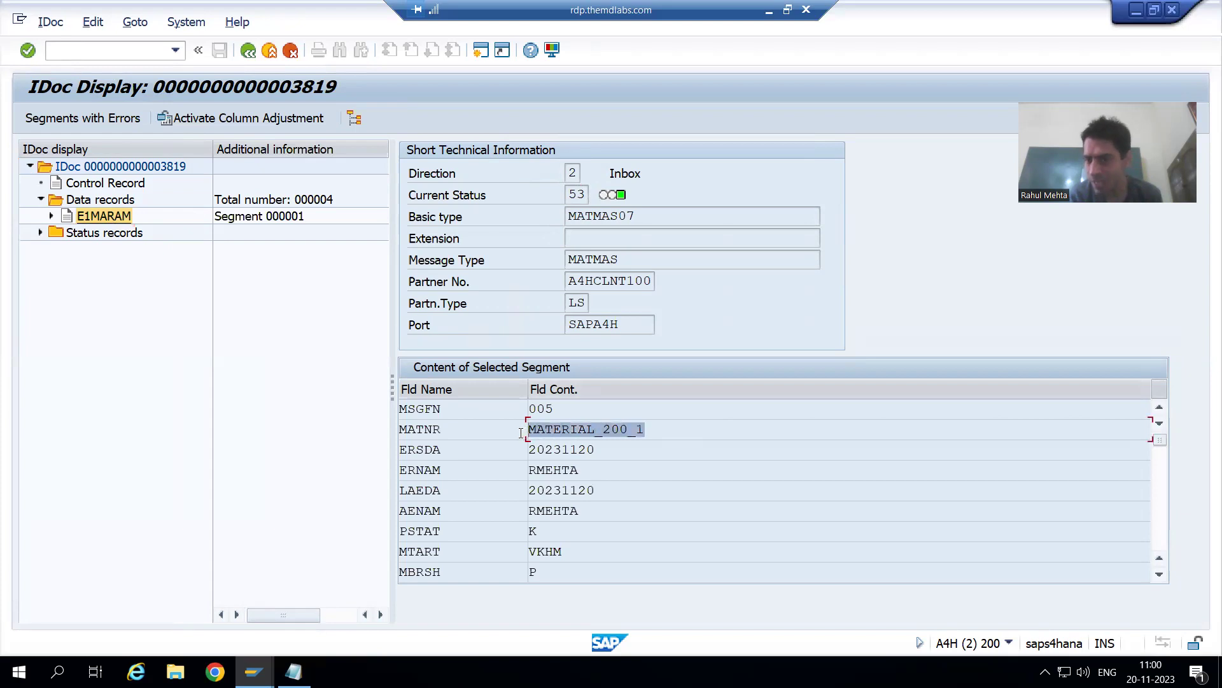
left_click(521, 433)
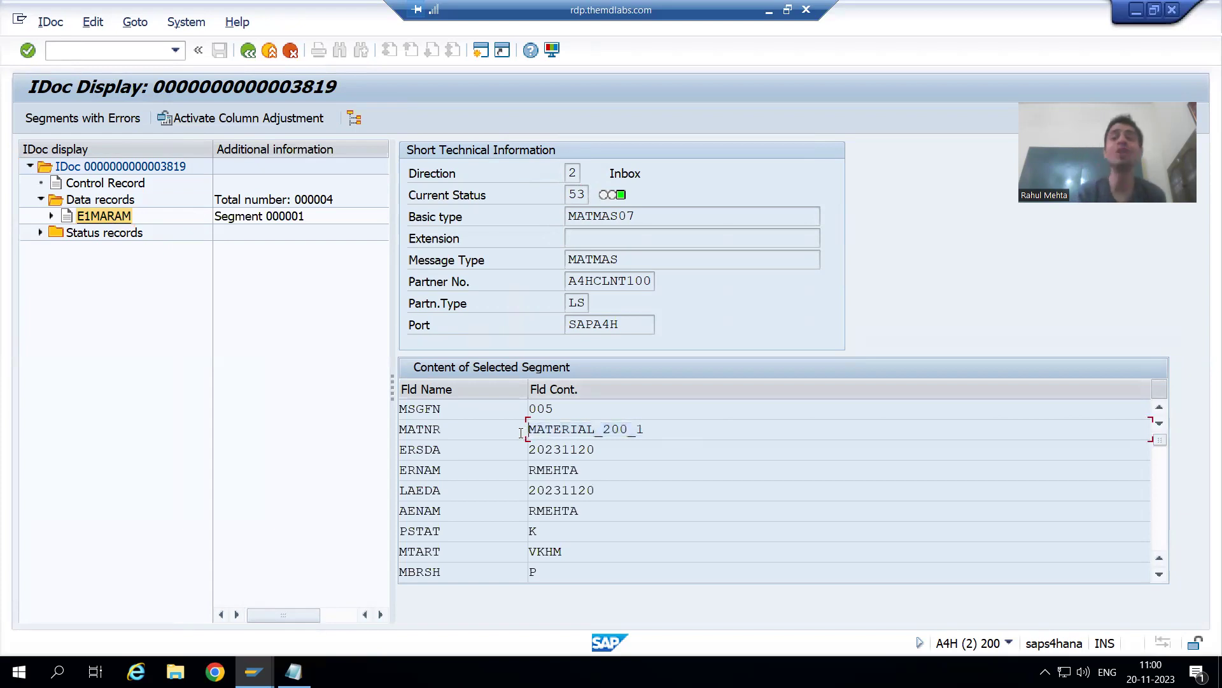
- Open transaction MM03 in a new client 200 session and display the Basic Data 1 view of MATERIAL_200_1
left_click(79, 50)
type("/o")
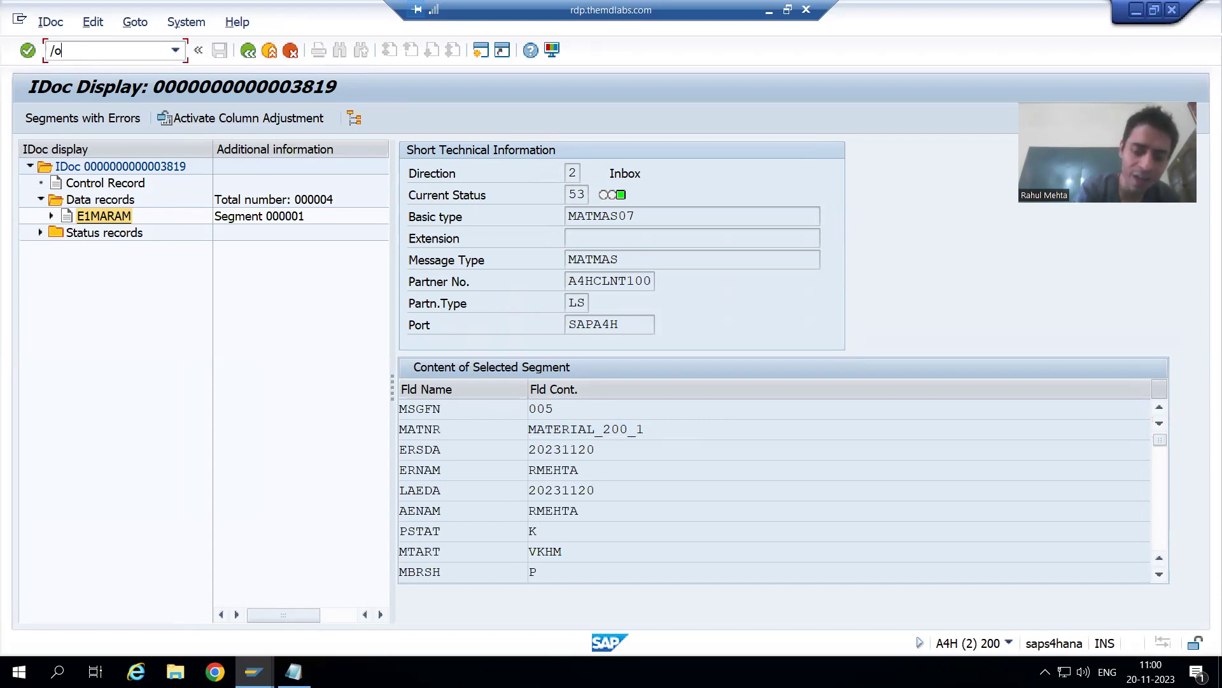
type("mm03")
key("Return")
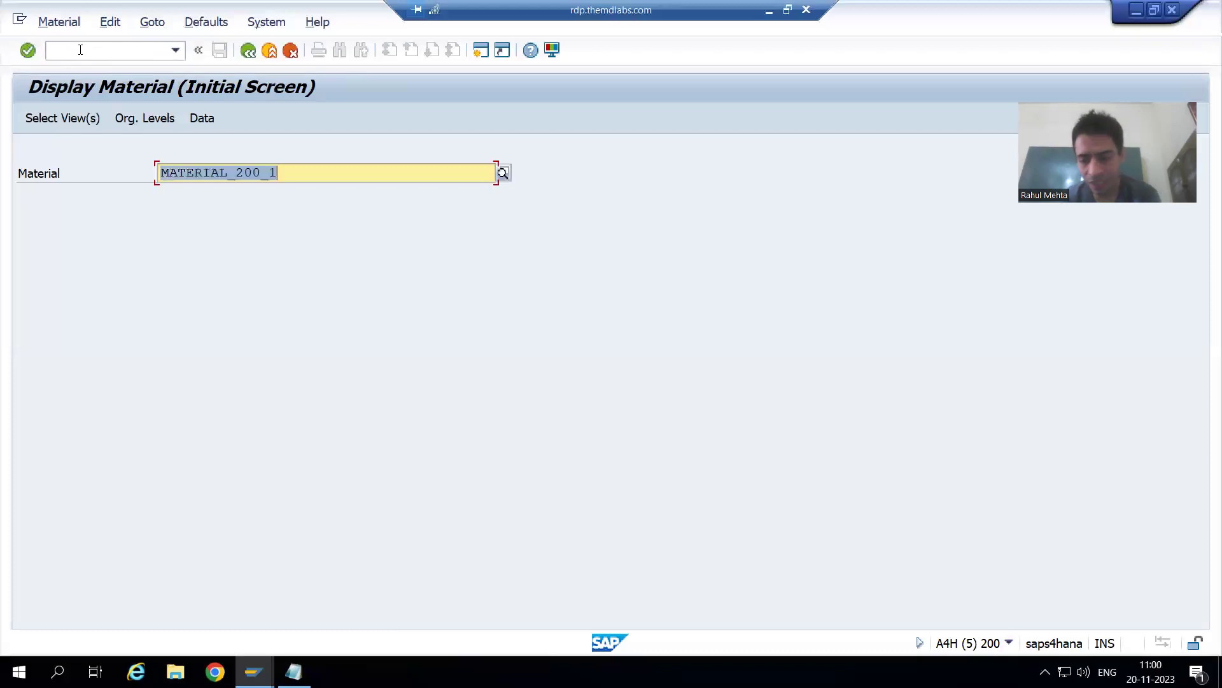
key("Return")
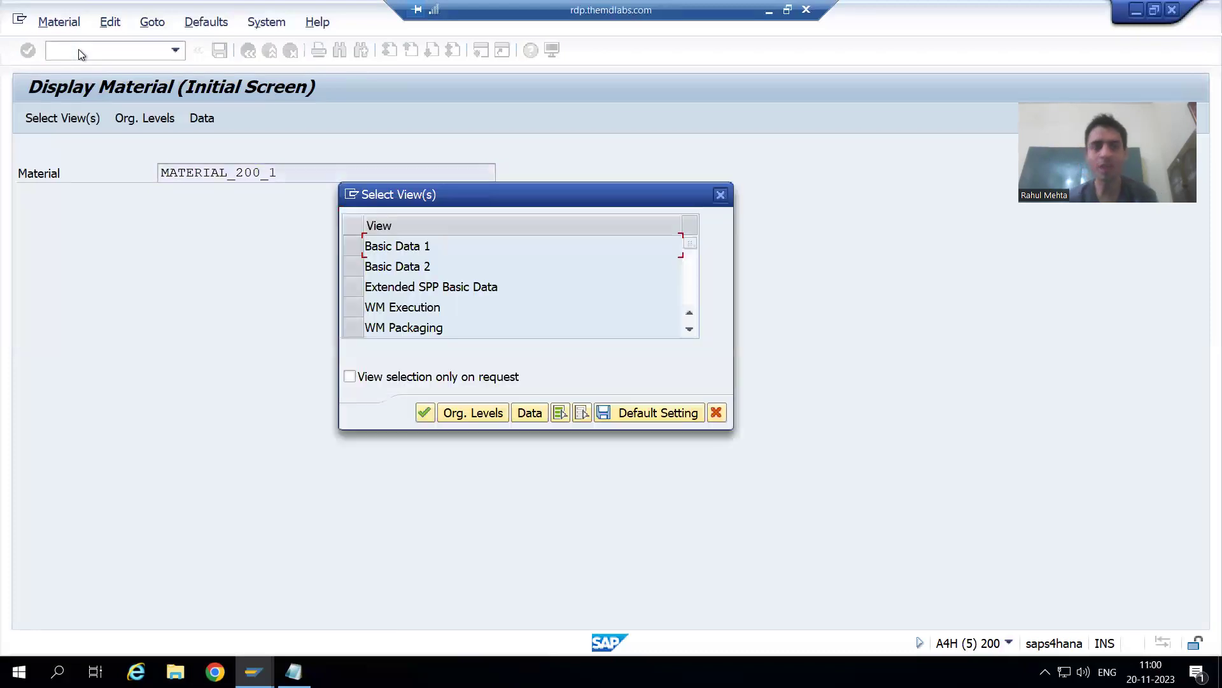
left_click(357, 246)
key("Return")
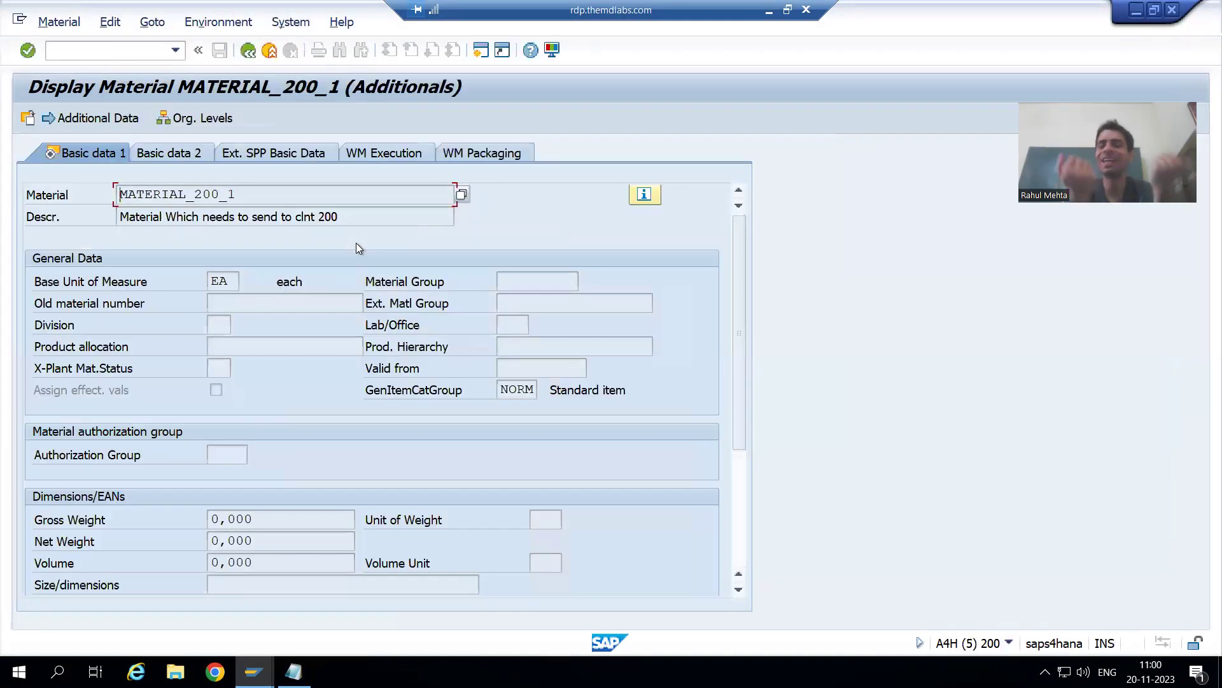